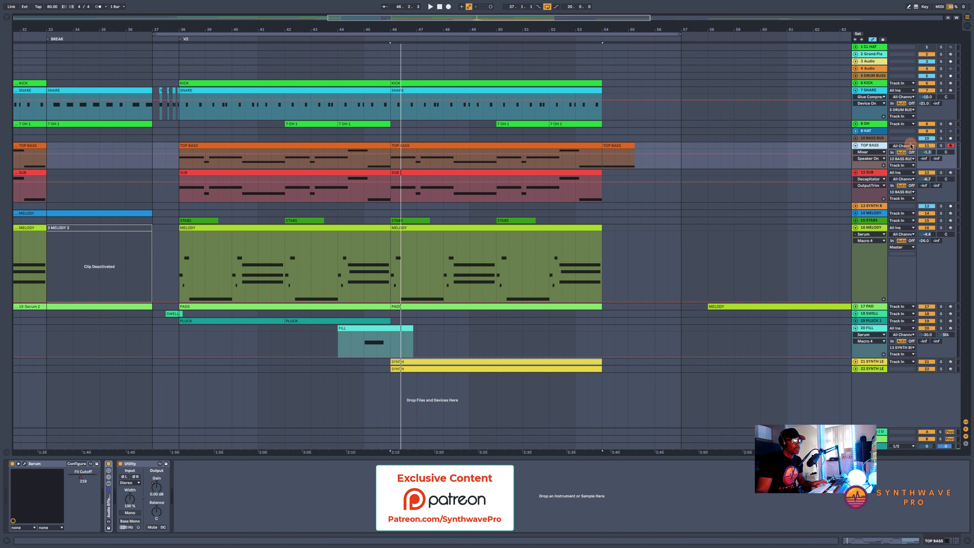
Audition the TOP BASS track in solo from bar 38 at the V2 marker
left_click(941, 146)
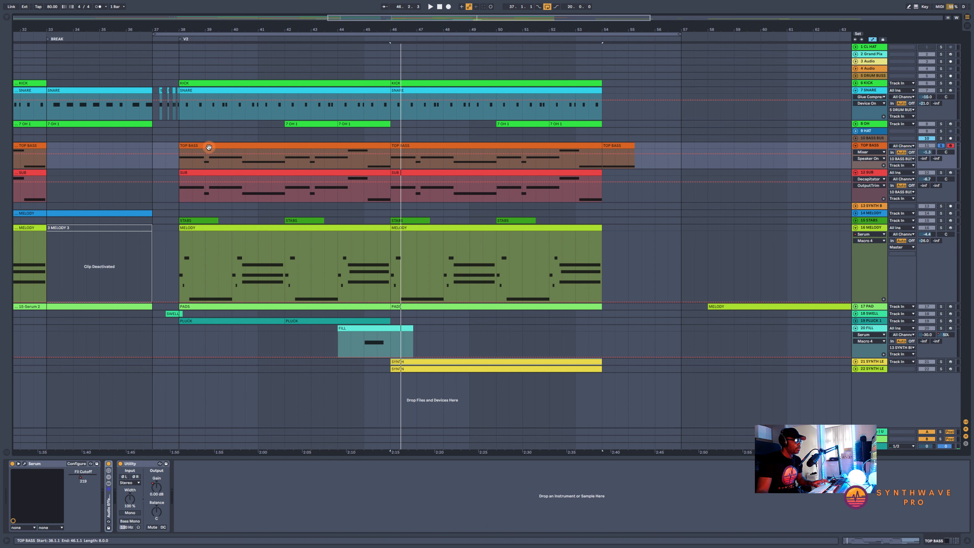
left_click(182, 38)
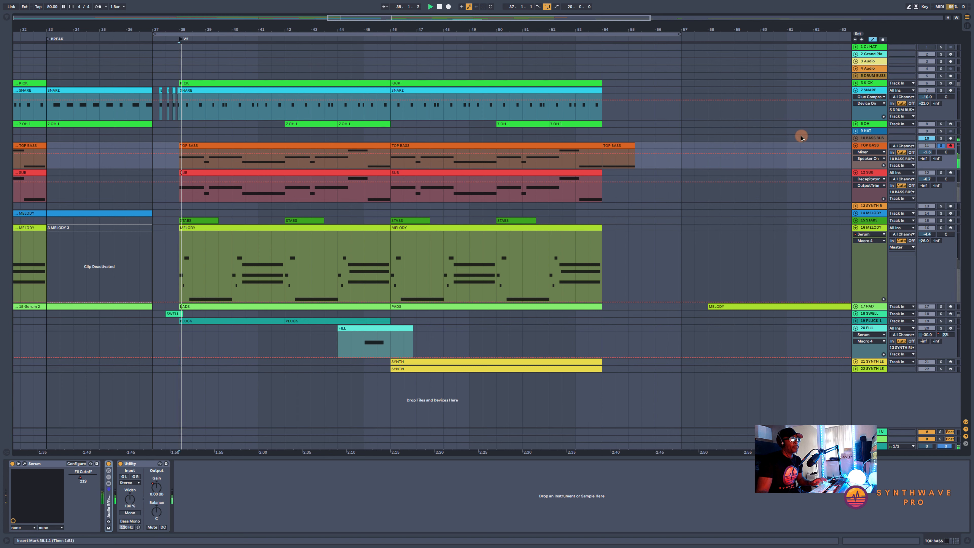
left_click(941, 146)
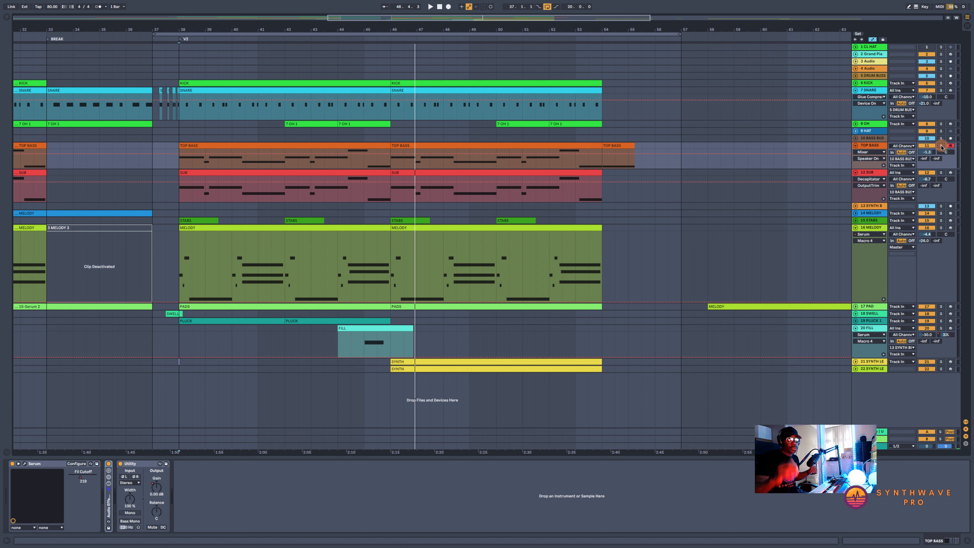
Insert a MIDI track below TOP BASS and name it "# TOP BASS TUTORIAL" with automatic numbering
left_click(880, 146)
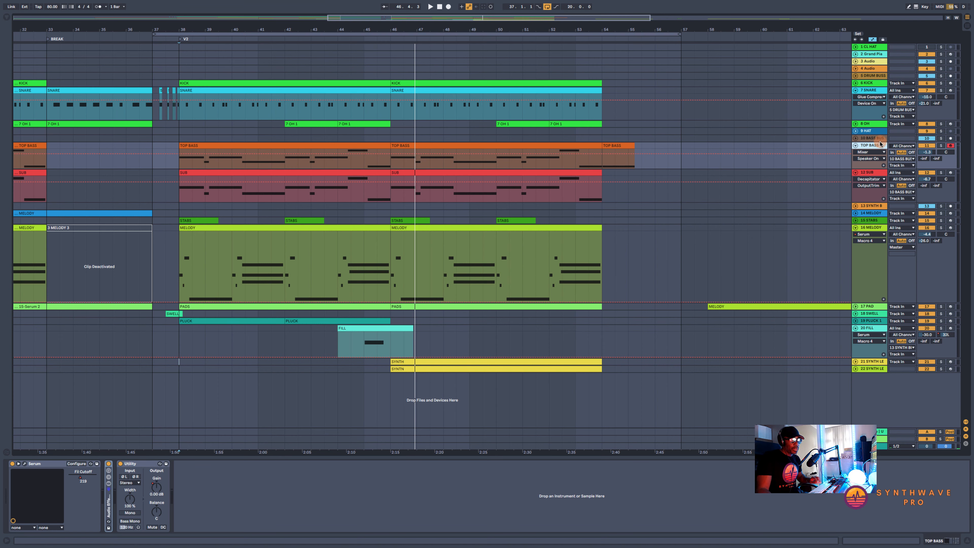
key("ctrl+shift+t")
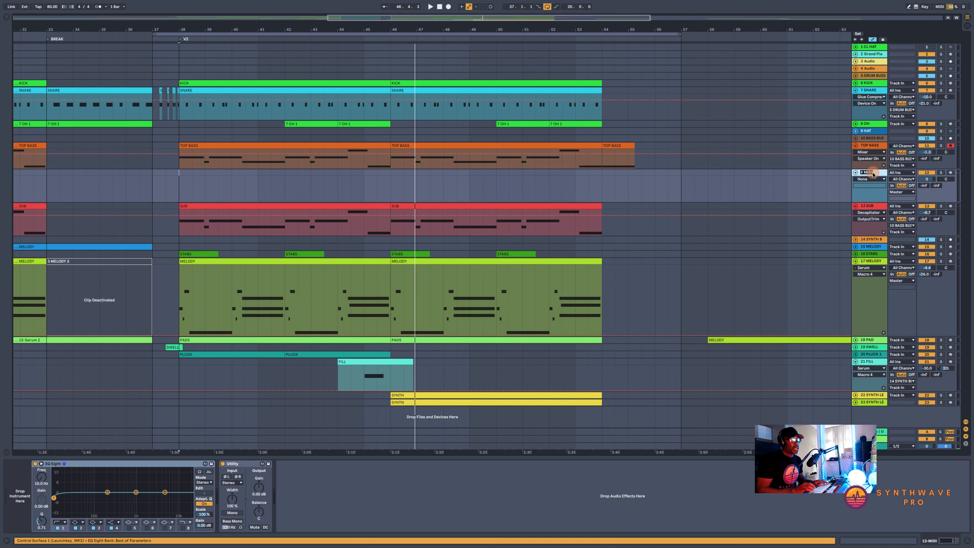
left_click(872, 174)
type("# TOP")
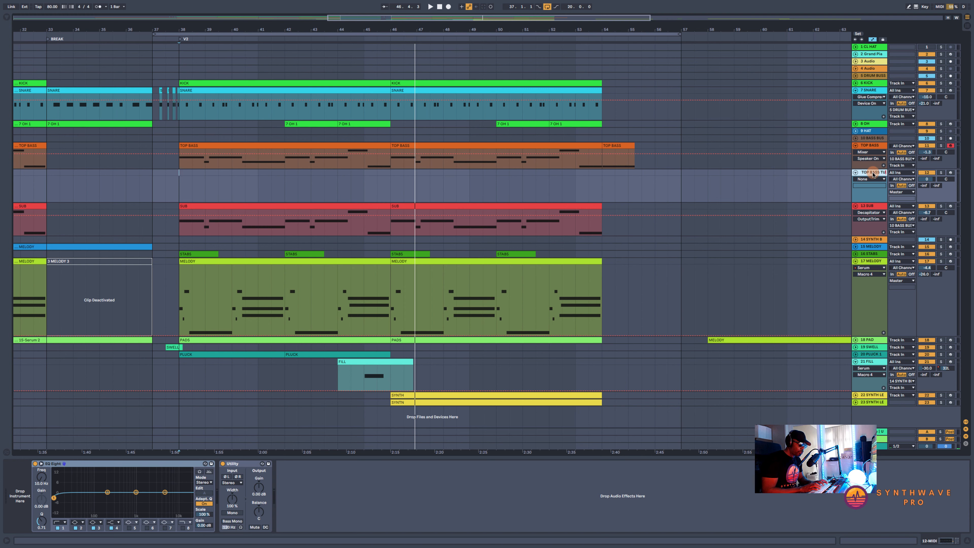
type(" BASS TUTORIAL")
key("Return")
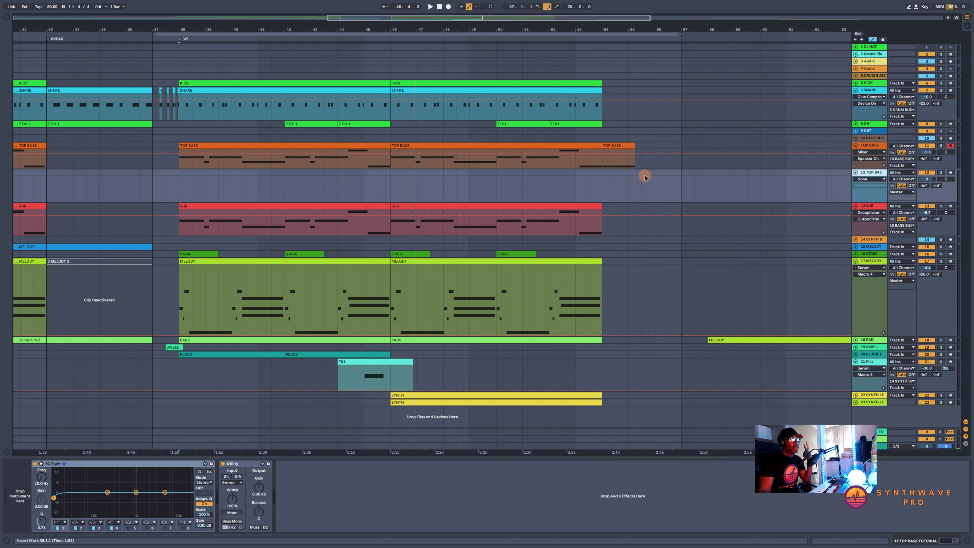
Audition the TOP BASS and SUB tracks in solo, one after the other, from bar 38
left_click(941, 146)
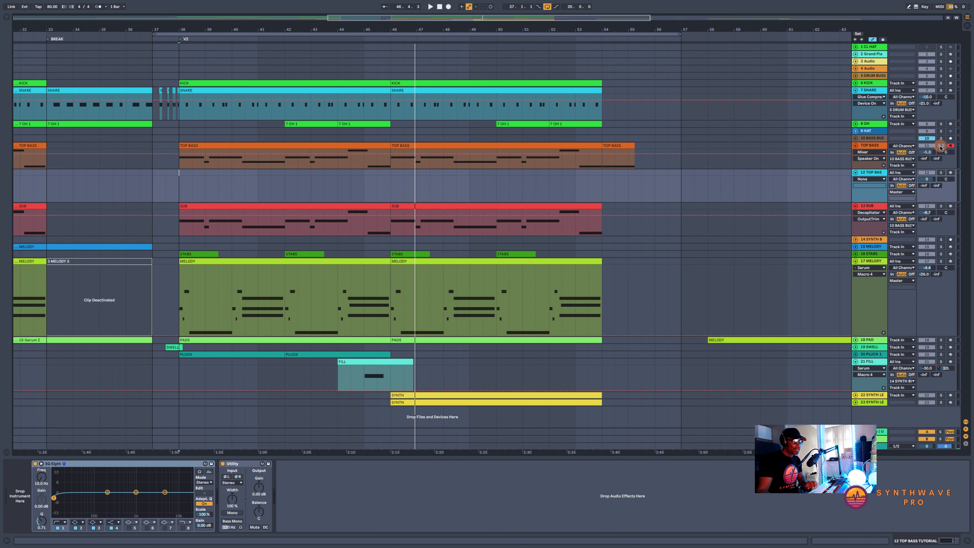
key("space")
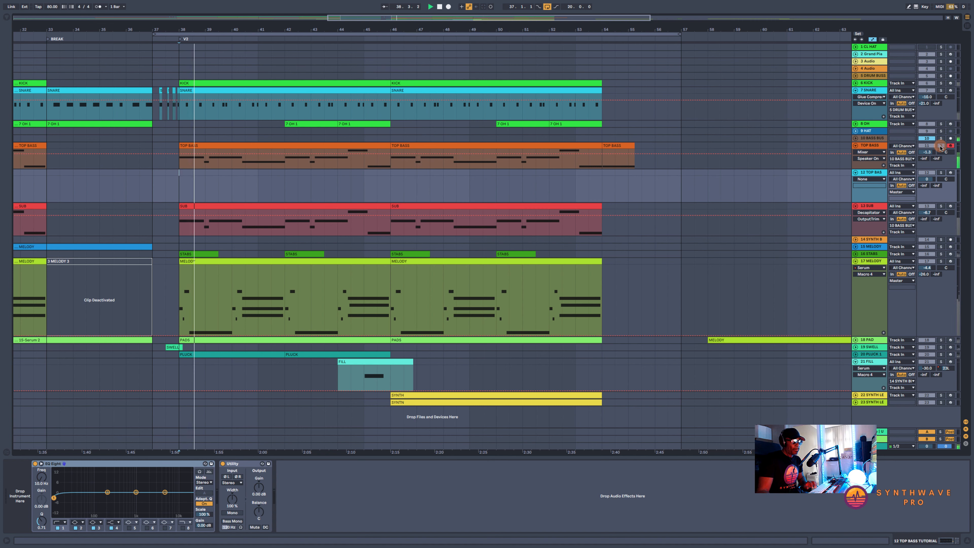
left_click(942, 206)
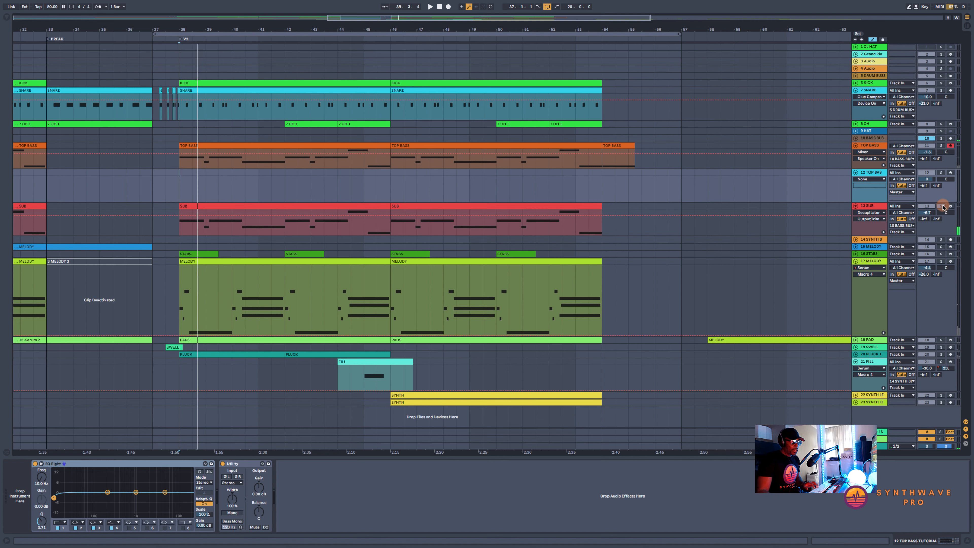
key("space")
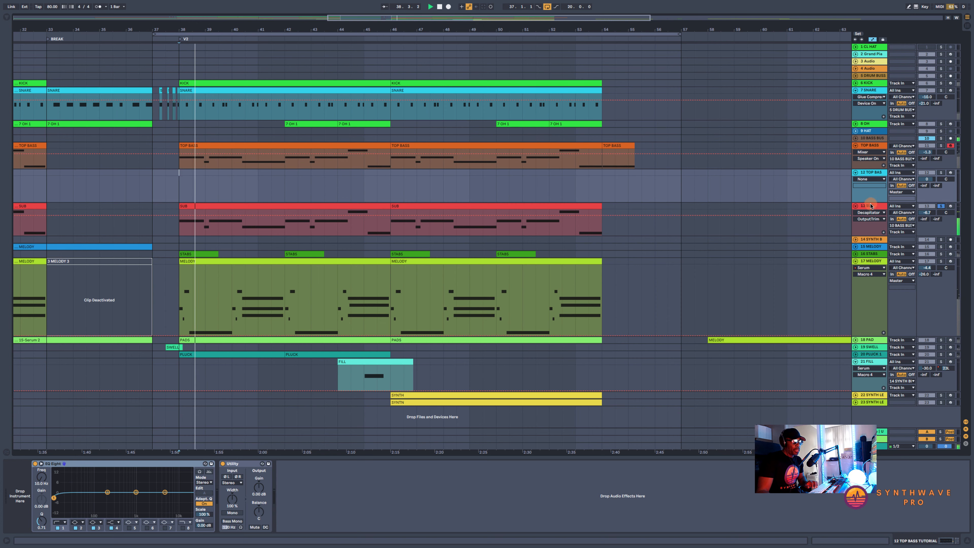
Examine the oscillator setup in the SUB track's Serum instrument and close its window
left_click(870, 206)
left_click(26, 464)
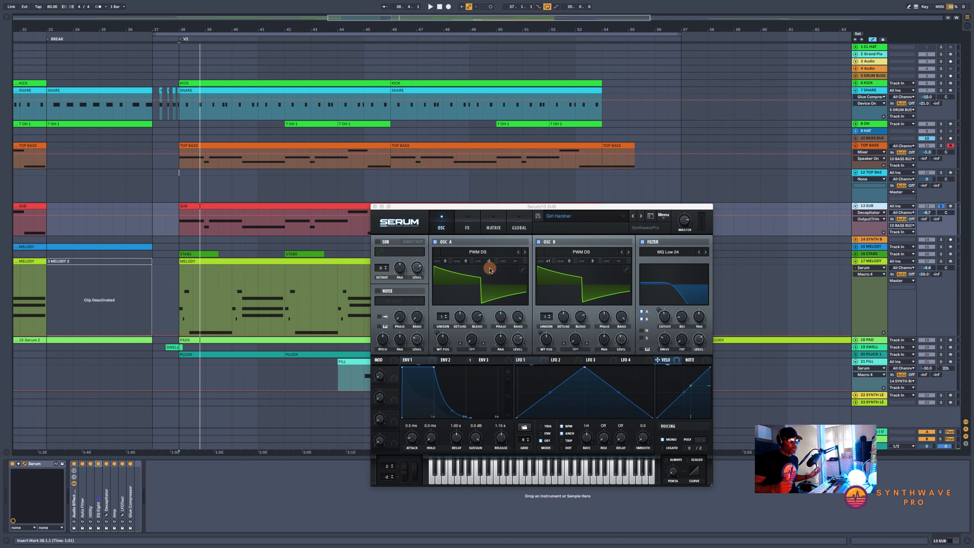
left_click(374, 207)
Copy the three TOP BASS clips starting at bar 38 onto the TOP BASS TUTORIAL track at the same position
left_click(881, 146)
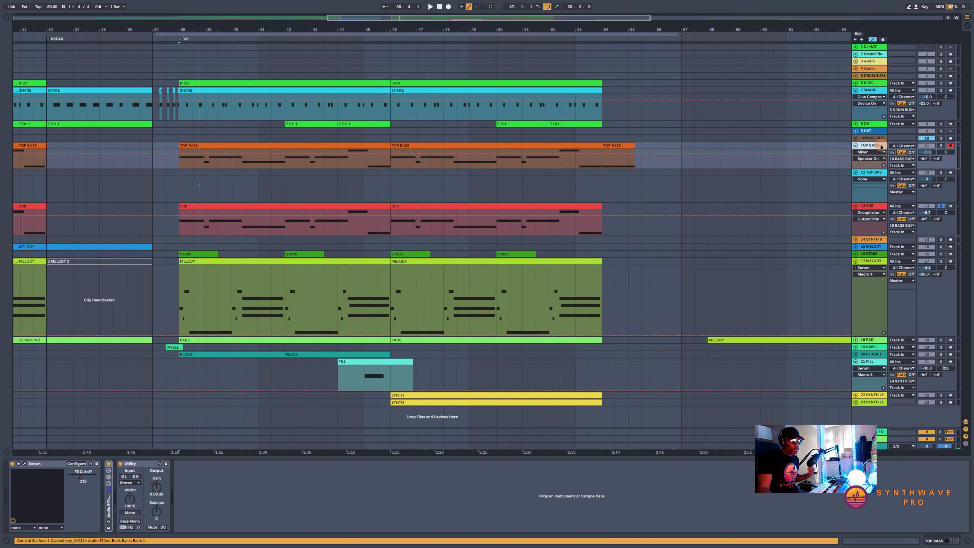
left_click(876, 172)
left_click(312, 146)
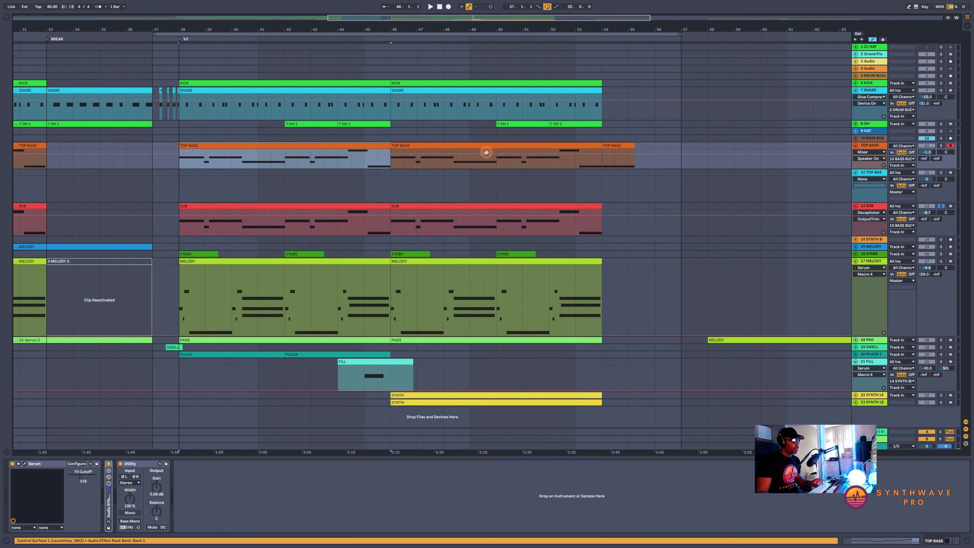
left_click(619, 146, "shift")
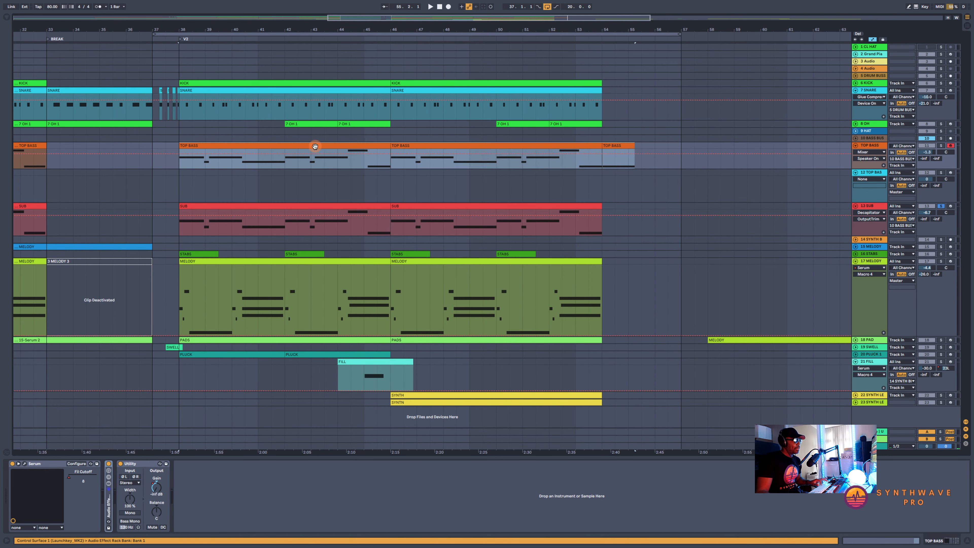
left_click_drag(315, 146, 315, 184)
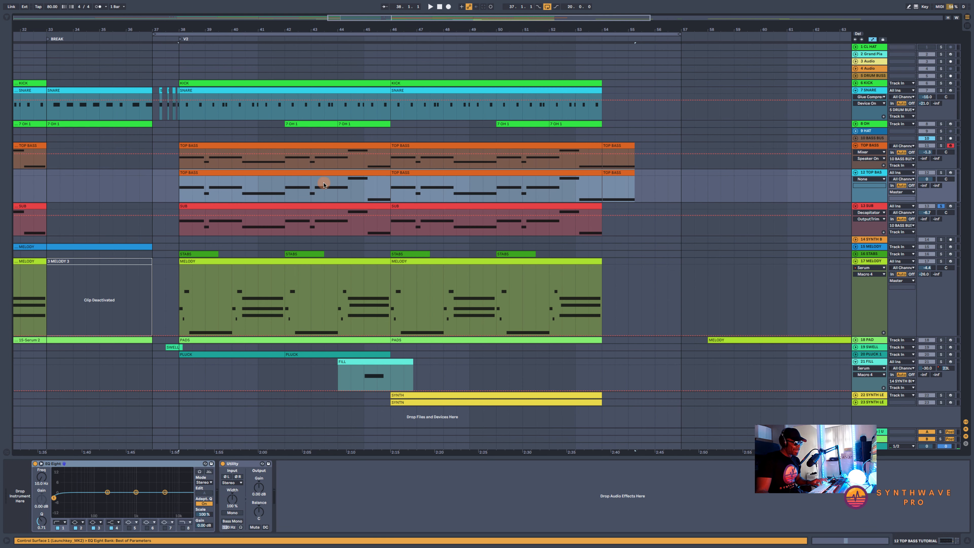
Consolidate the copied clips into one clip and rename it TOP BASS TUTORIAL
key("ctrl+j")
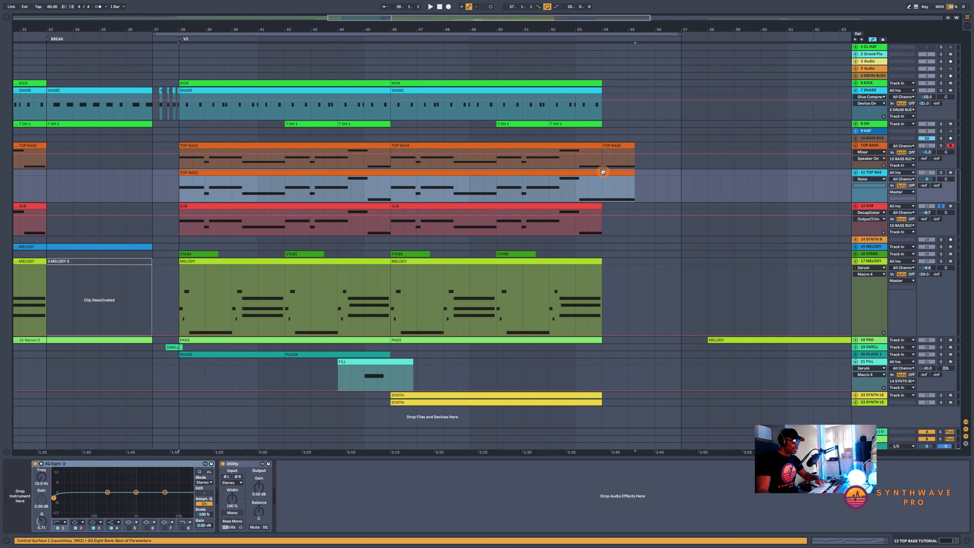
key("ctrl+r")
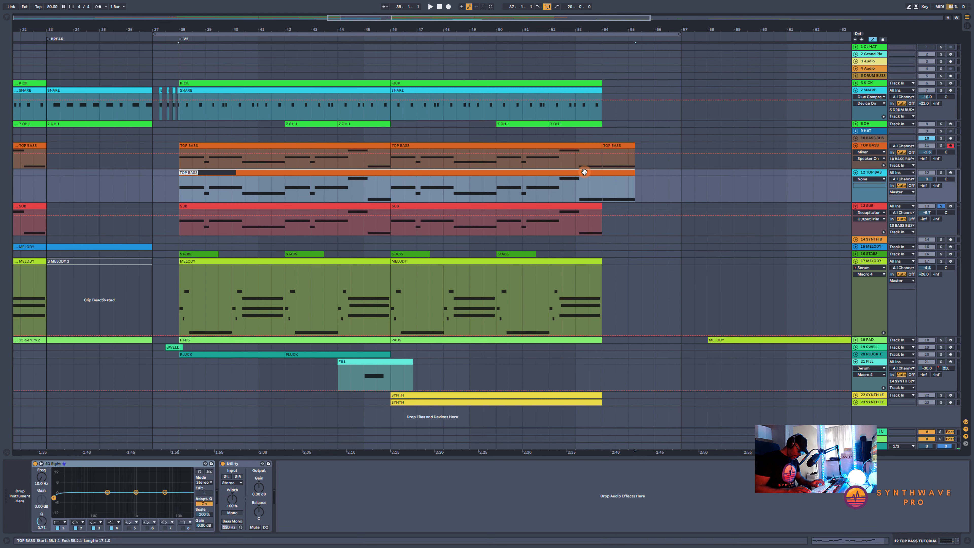
type("TOP BASS TUTORIAL")
key("Return")
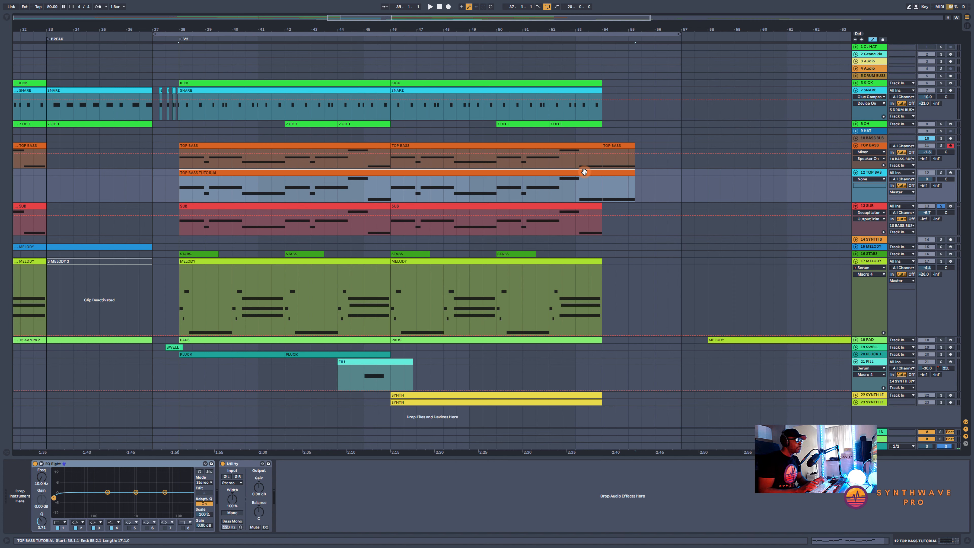
Recolour the consolidated clip and assign the TOP BASS TUTORIAL track's colour to its clips
right_click(576, 175)
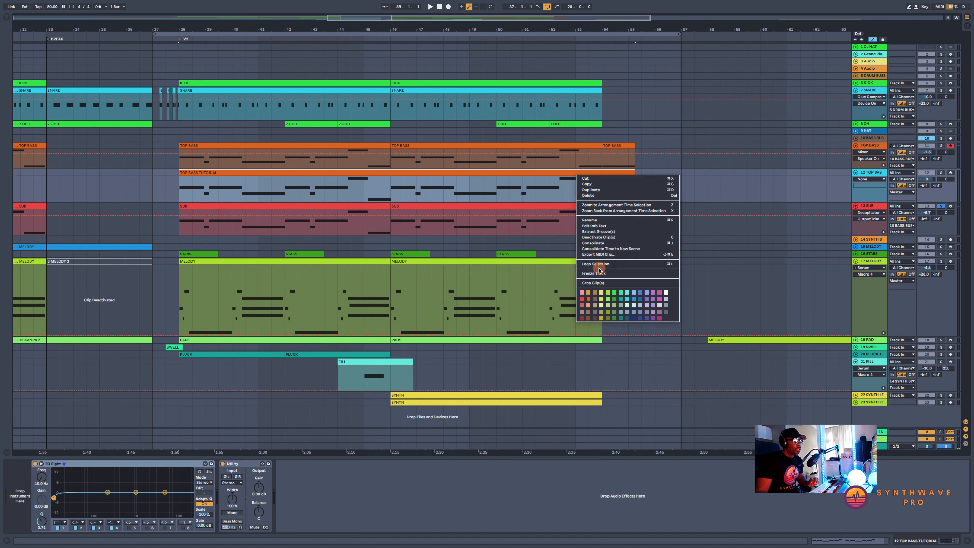
left_click(621, 294)
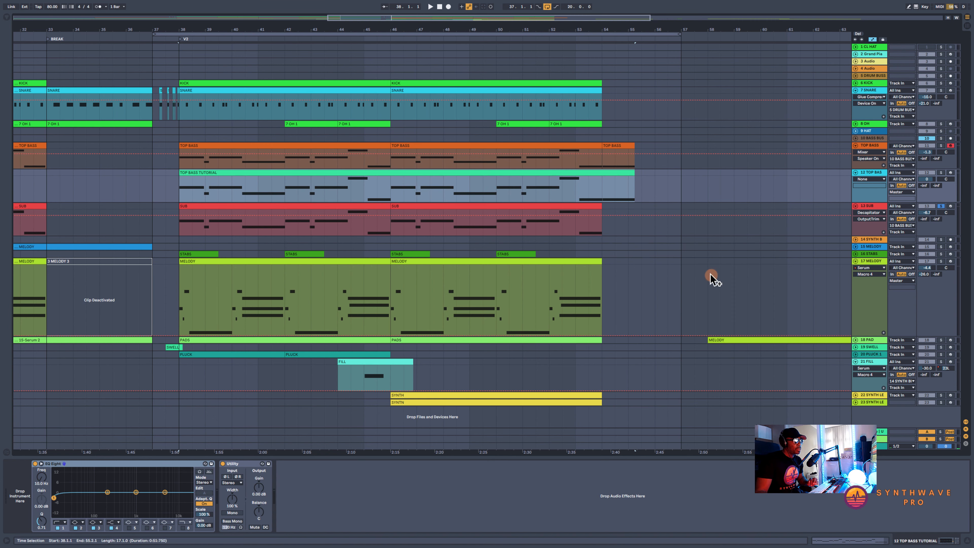
right_click(869, 174)
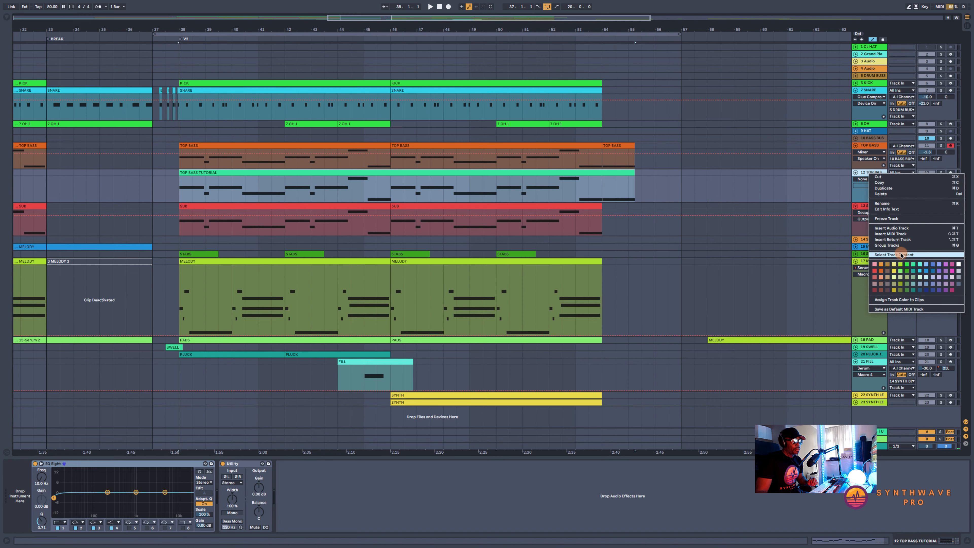
left_click(899, 299)
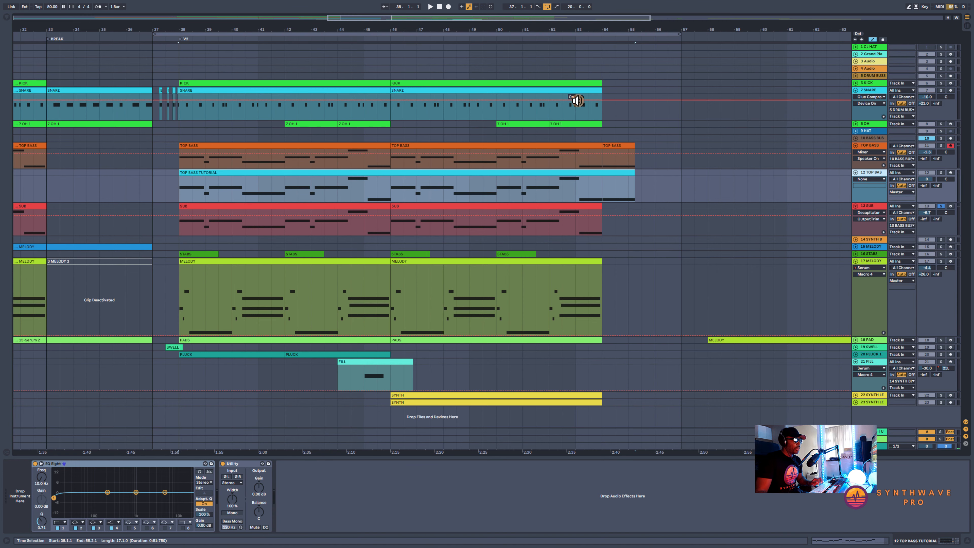
Load the Serum synth onto the TOP BASS TUTORIAL track and hide the browser
left_click(9, 19)
double_click(75, 135)
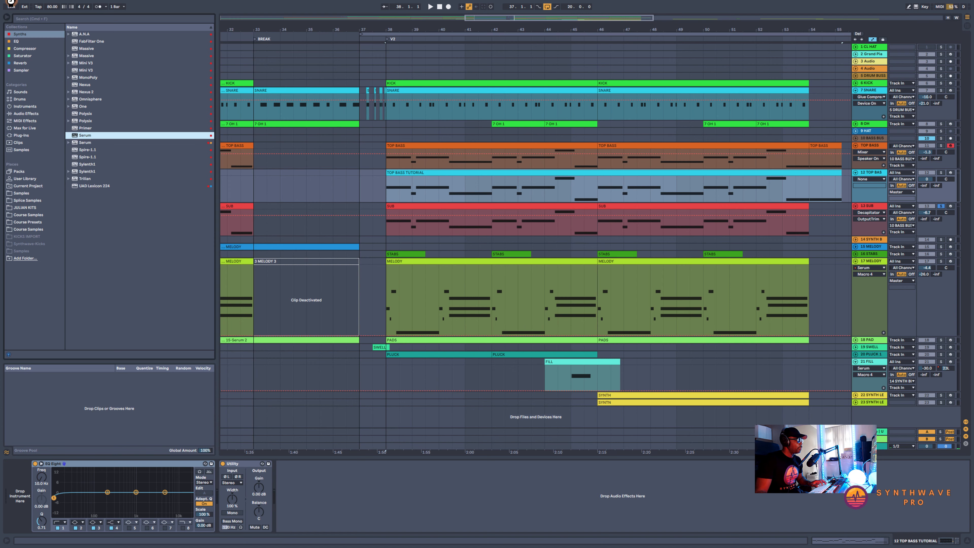
left_click(7, 18)
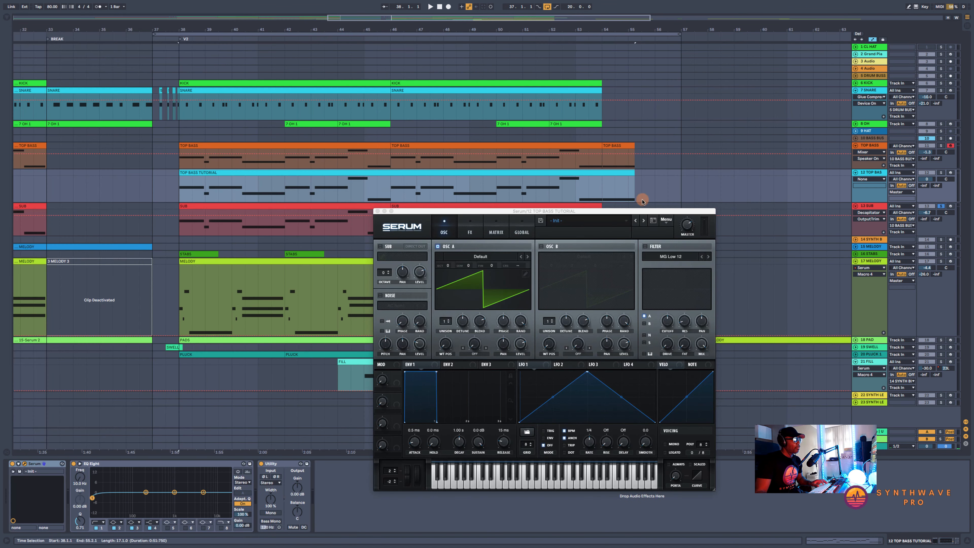
Solo the TOP BASS TUTORIAL track and play it with its volume lowered to about -6 dB
left_click(944, 173)
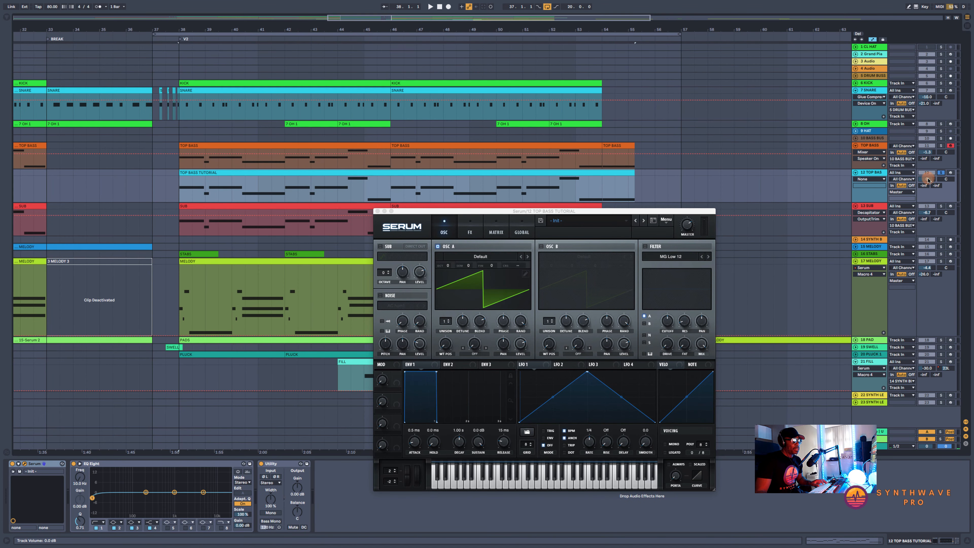
left_click_drag(927, 178, 909, 182)
key("space")
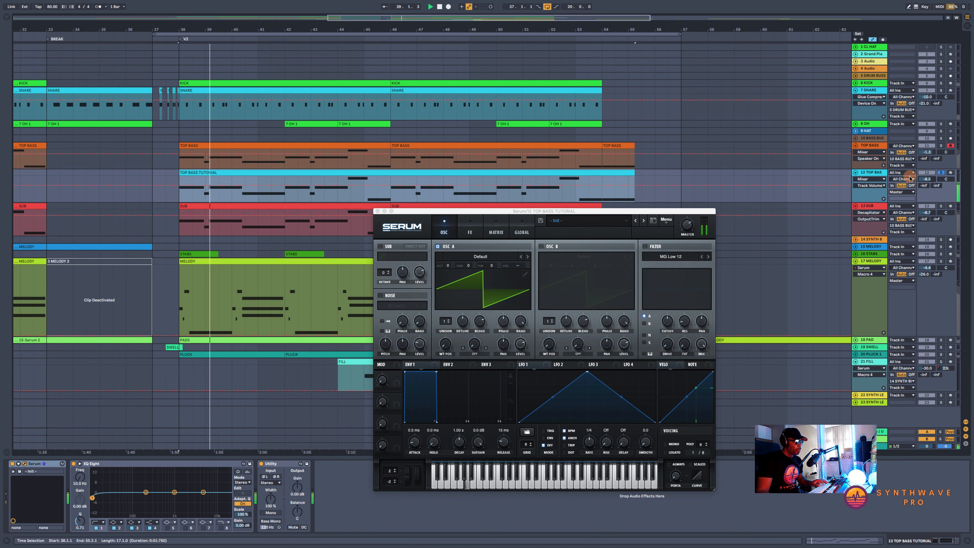
Reposition the Serum window higher on screen and load the Analog wavetable Basic Shapes into oscillator A
left_click(656, 212)
left_click_drag(655, 212, 677, 153)
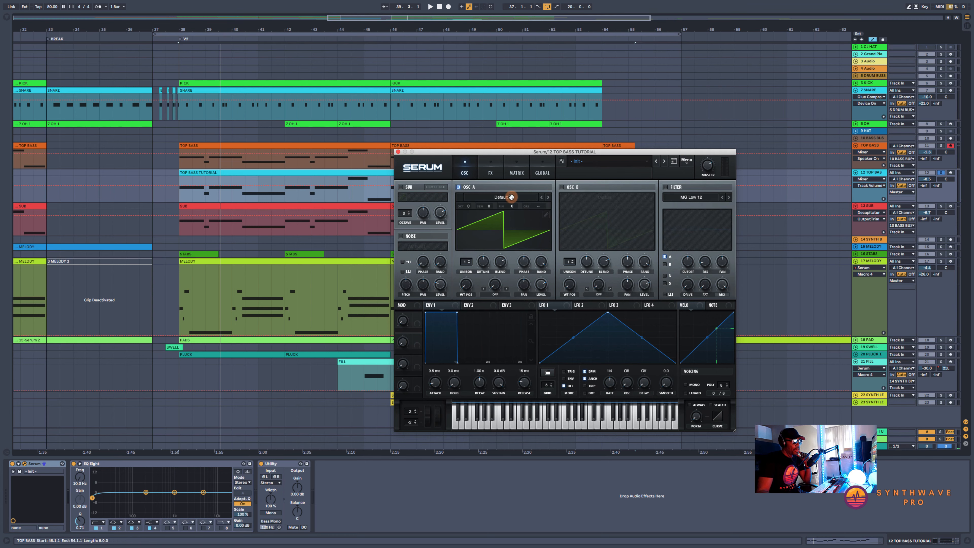
left_click(503, 198)
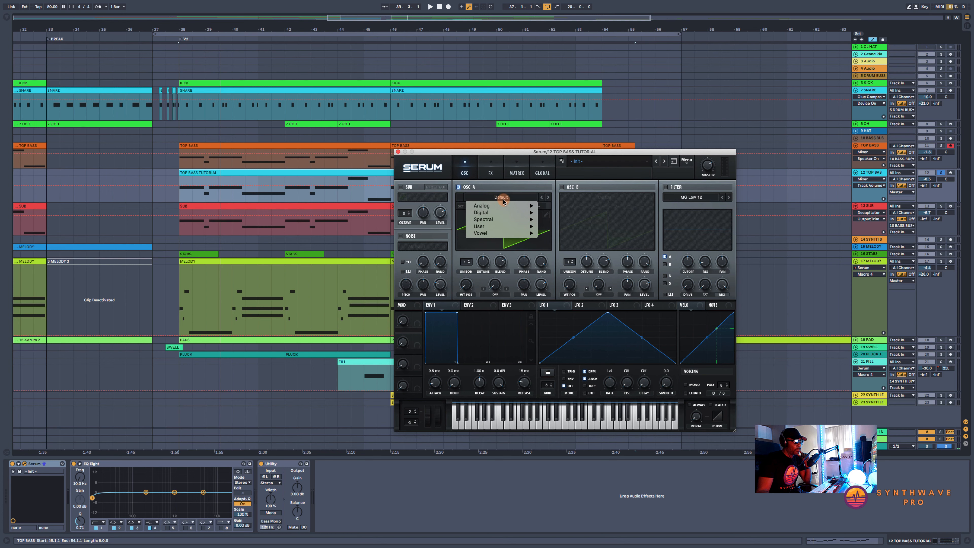
mouse_move(492, 205)
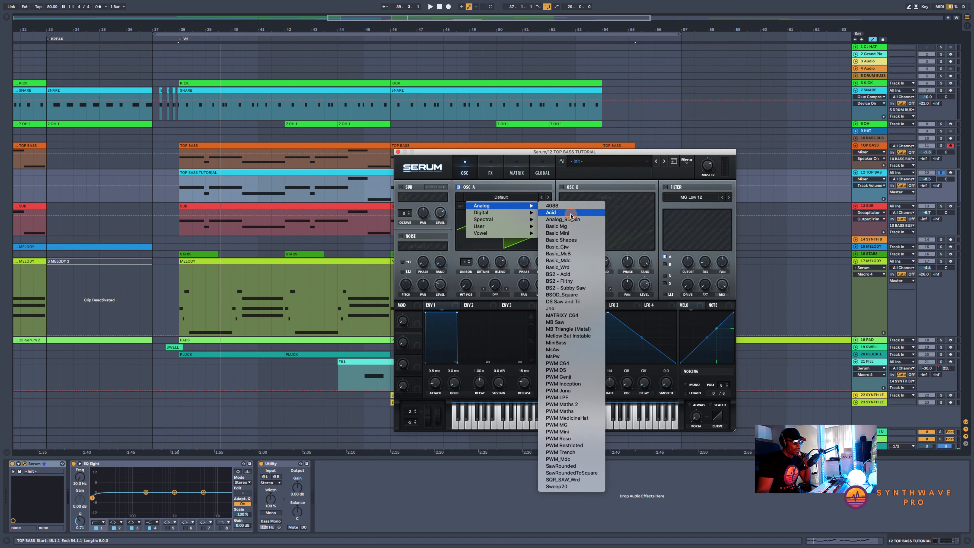
left_click(579, 240)
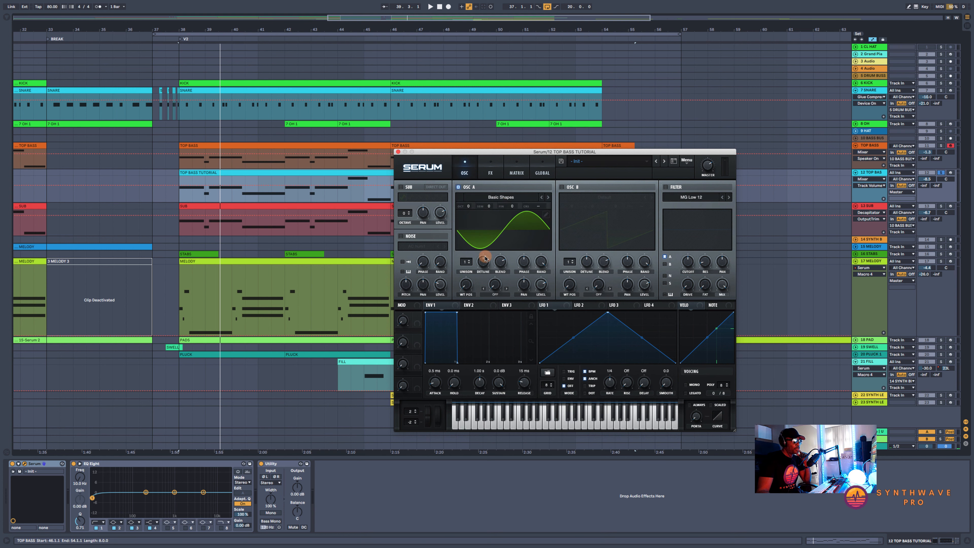
Move oscillator A's wavetable position to the saw shape and audition the sound
left_click(466, 283)
mouse_move(466, 277)
left_mouse_down()
mouse_move(474, 211)
mouse_move(468, 264)
left_mouse_up()
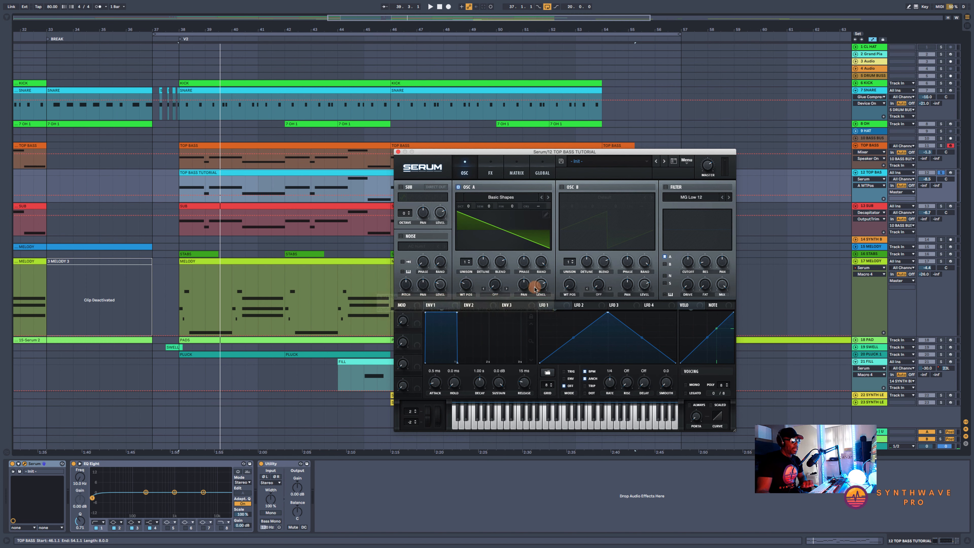
key("space")
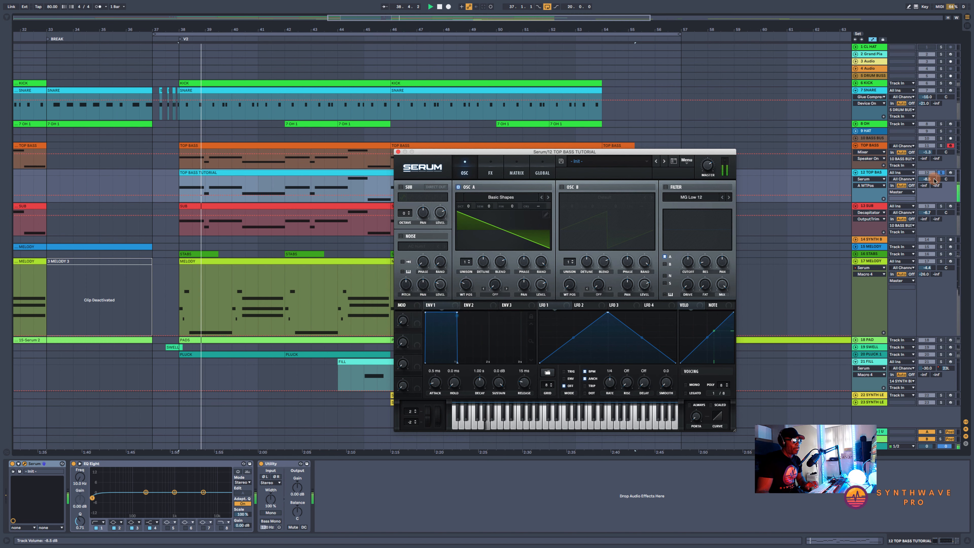
key("space")
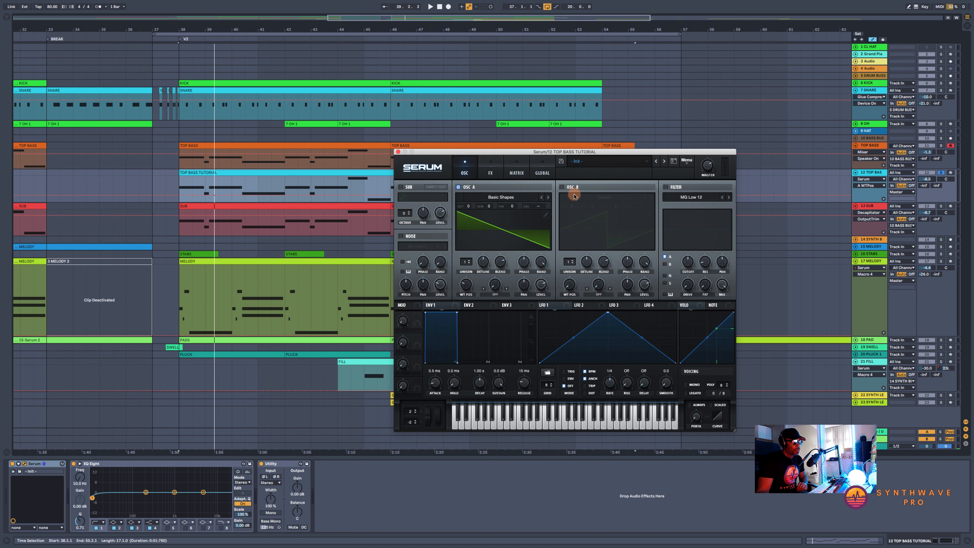
Copy oscillator A's settings to oscillator B, switch oscillator B on, and audition the combined sound
left_click(686, 160)
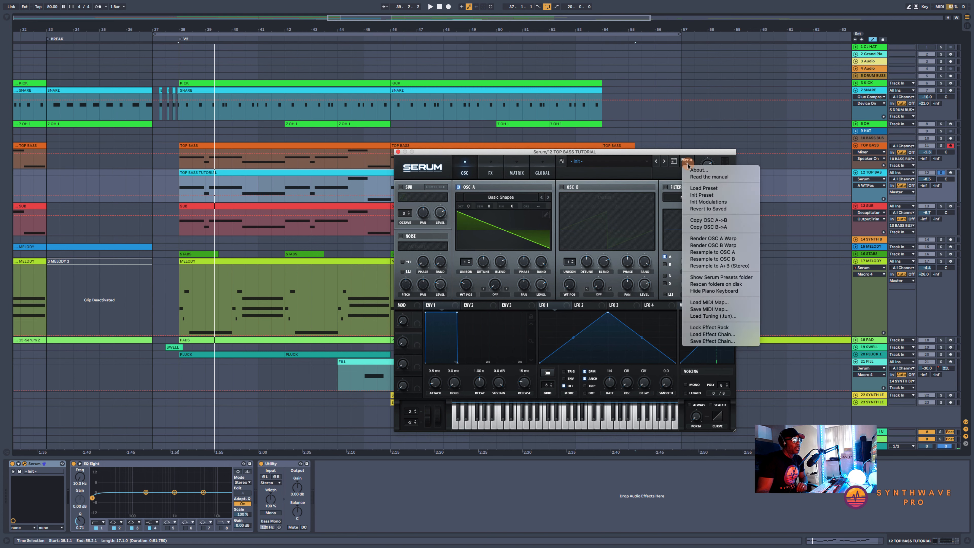
left_click(716, 222)
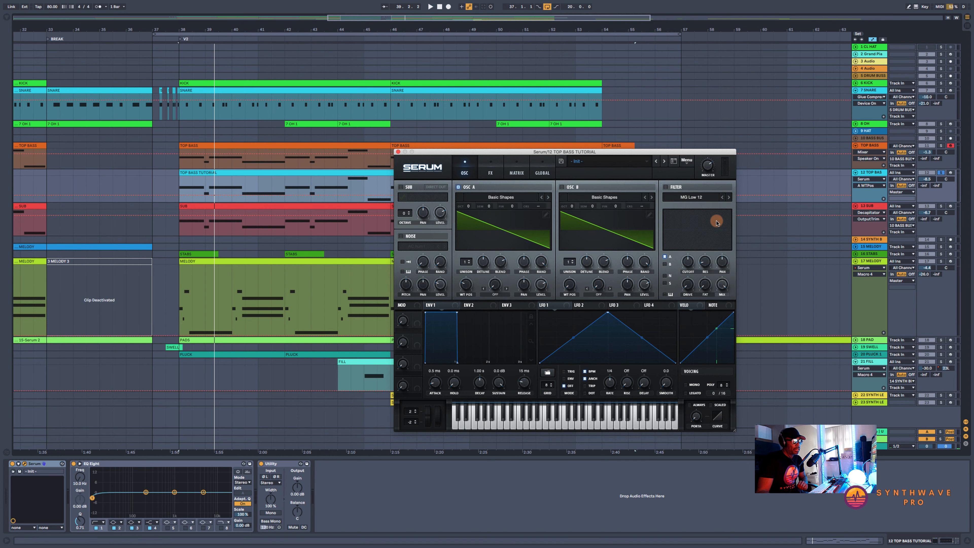
left_click(561, 188)
left_click(561, 188)
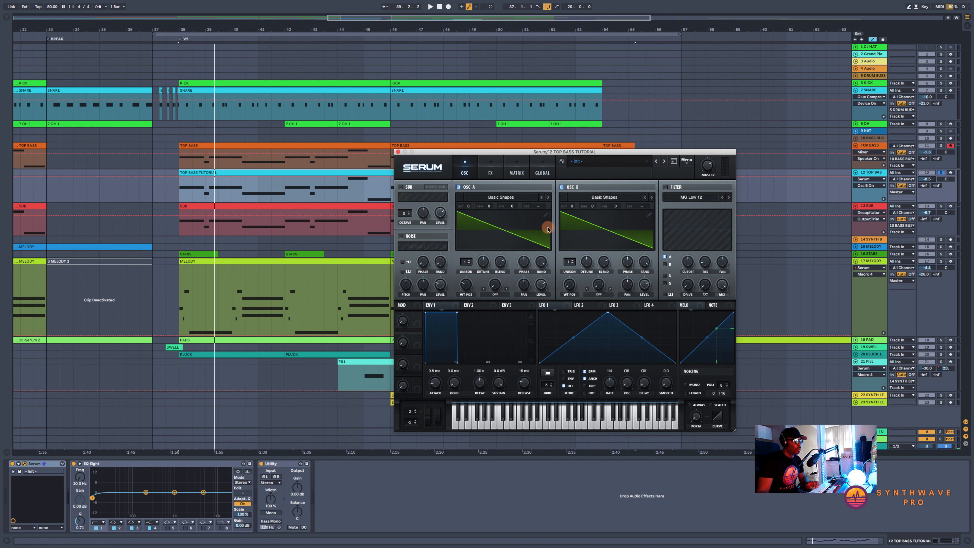
key("space")
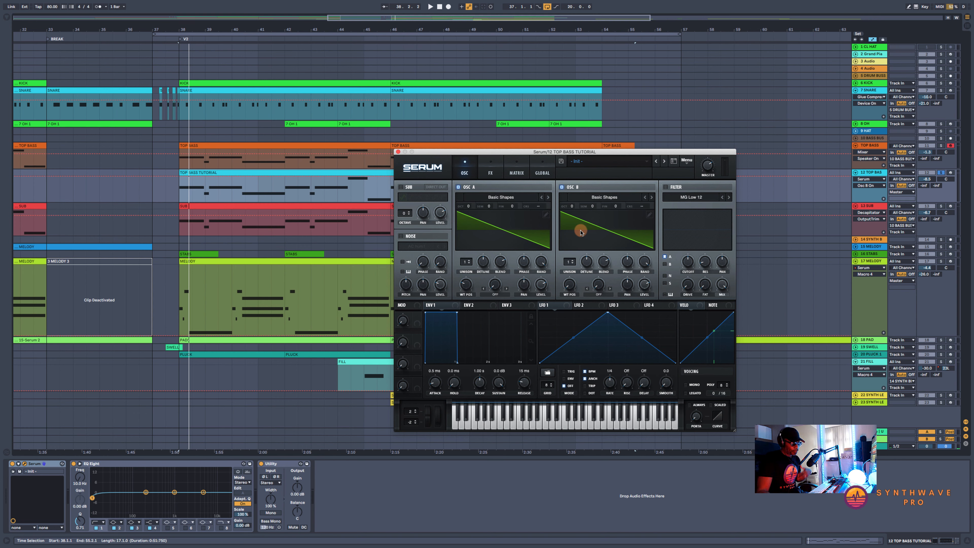
Turn on the filter with oscillator B also routed through it, and compare by switching oscillator B off and on again
left_click(666, 187)
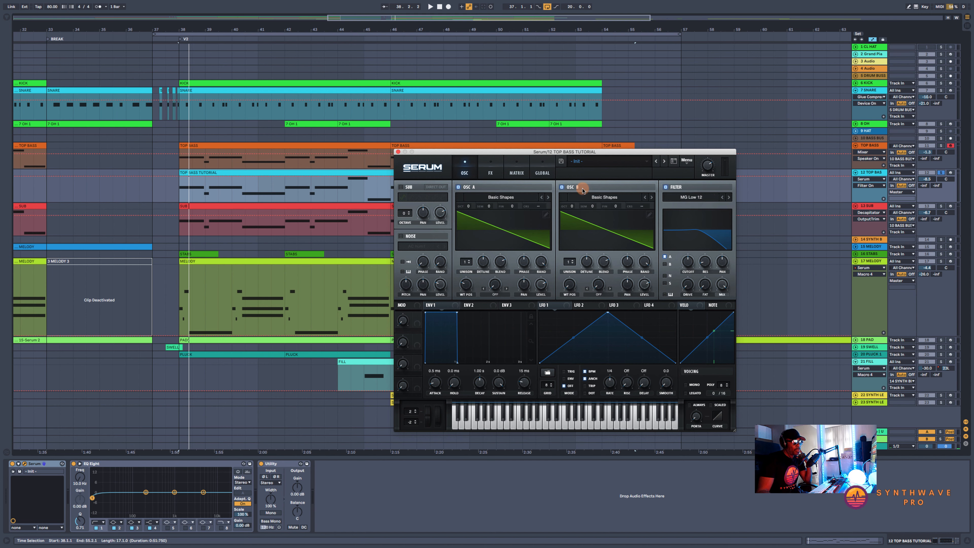
left_click(664, 264)
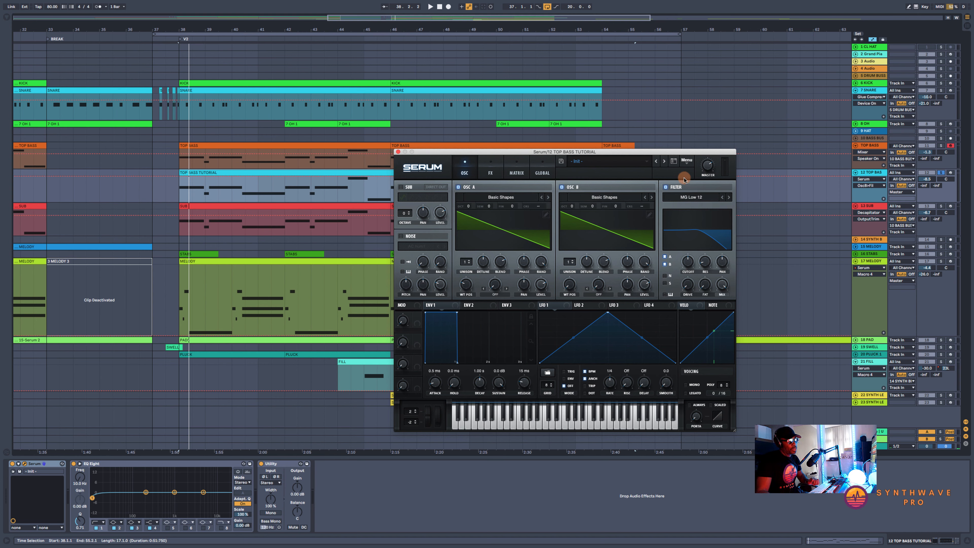
key("space")
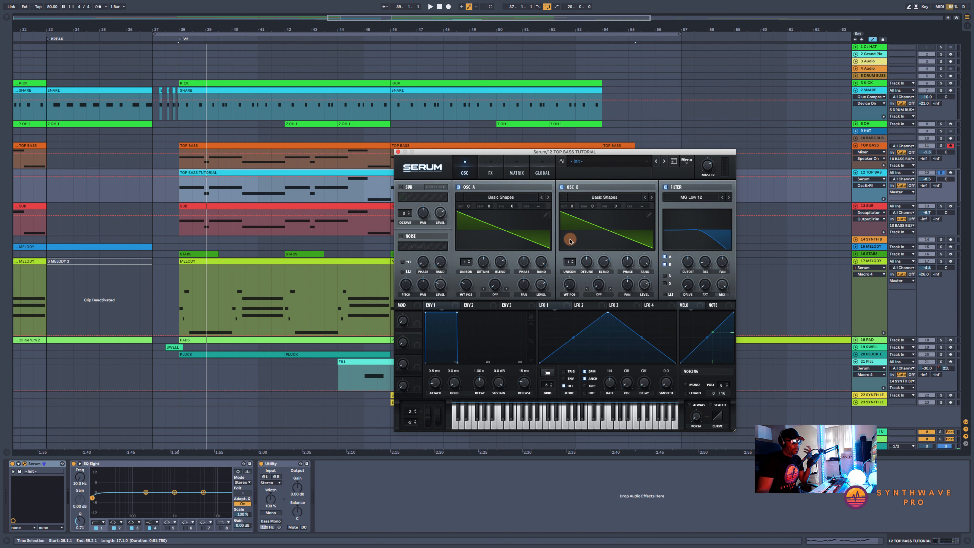
left_click(562, 186)
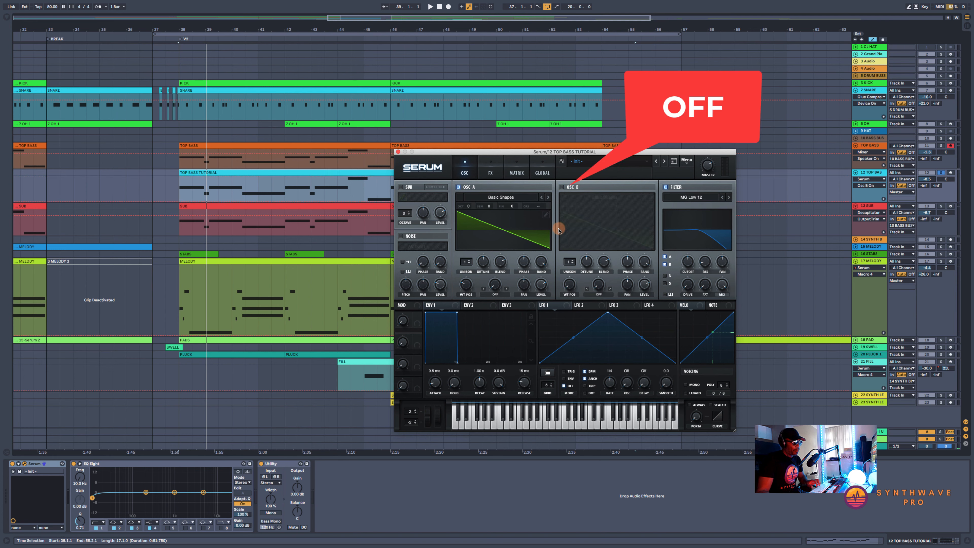
left_click(562, 187)
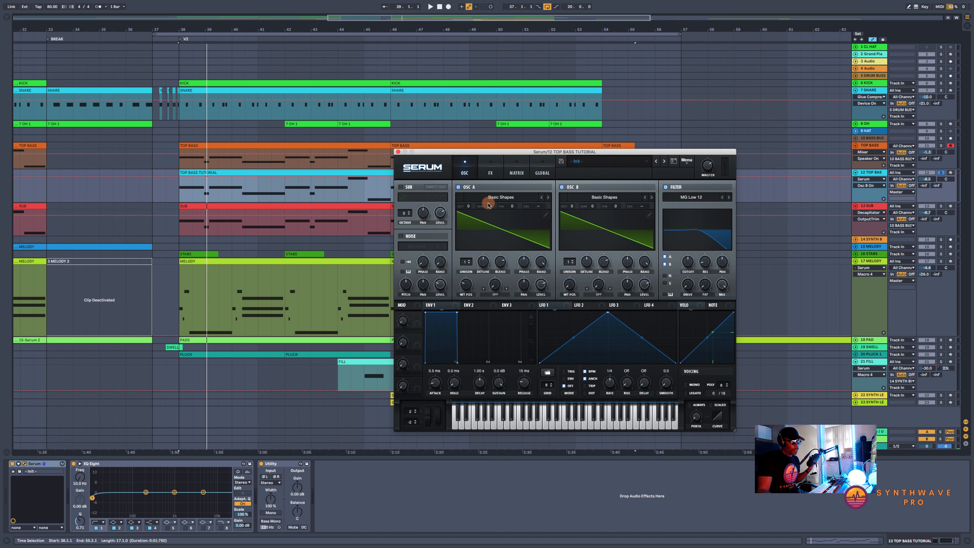
Set oscillator A's fine tuning to -9 cents and oscillator B's to 9 cents, and play the result
left_click(513, 208)
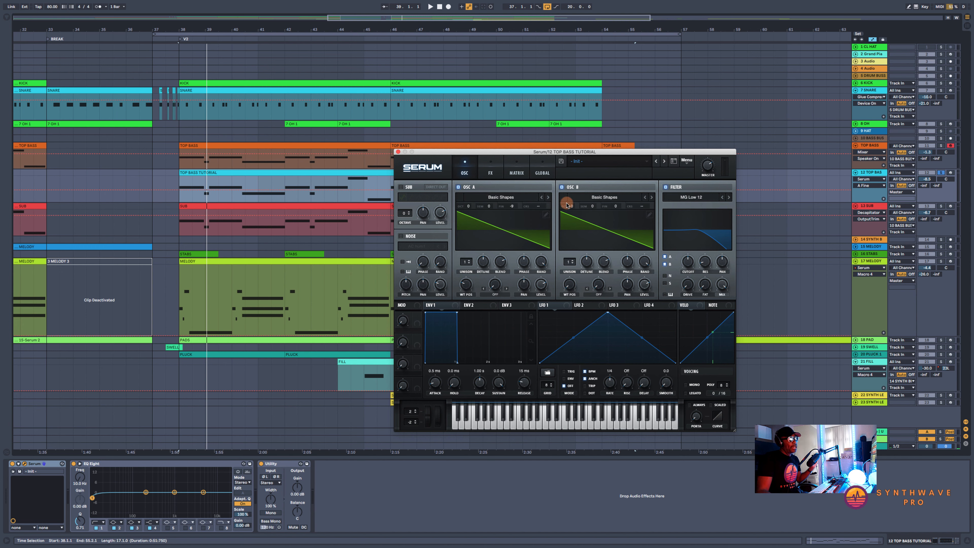
left_click(616, 206)
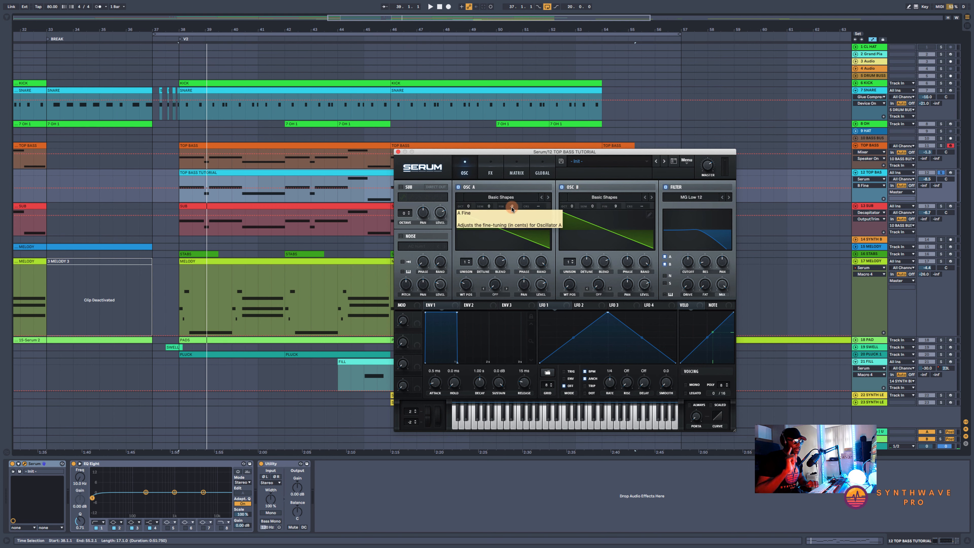
key("space")
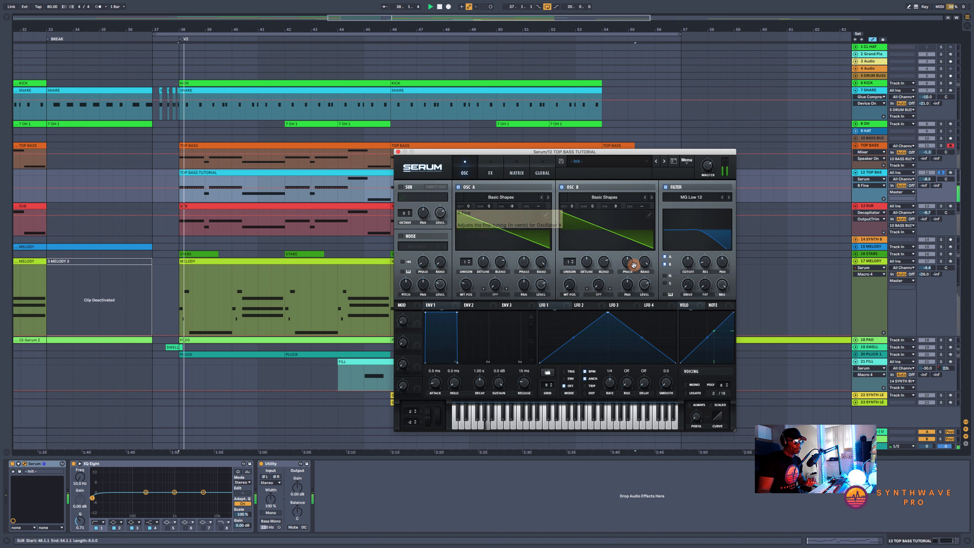
Raise the filter cutoff during playback to hear the detuned oscillators more brightly, and stop playback
left_click(689, 264)
left_click_drag(688, 263, 689, 240)
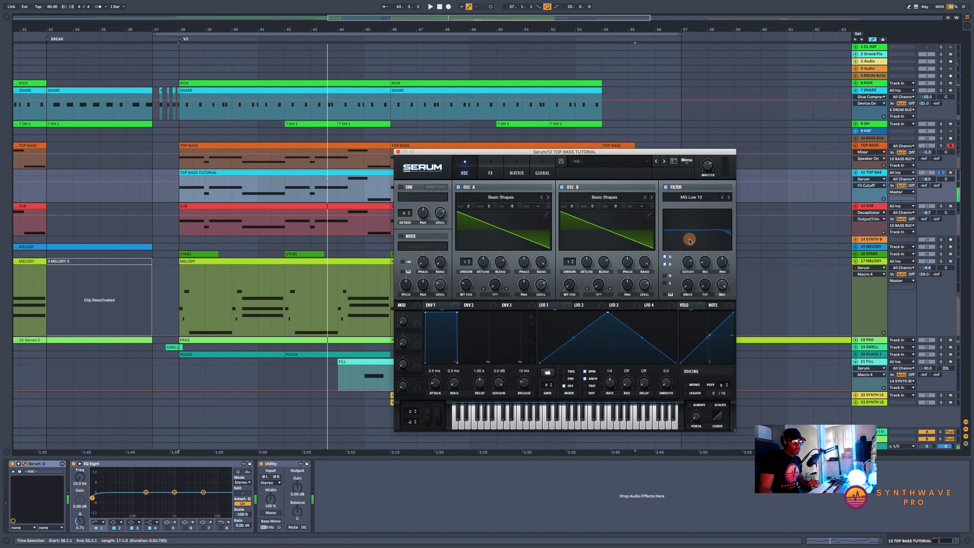
key("space")
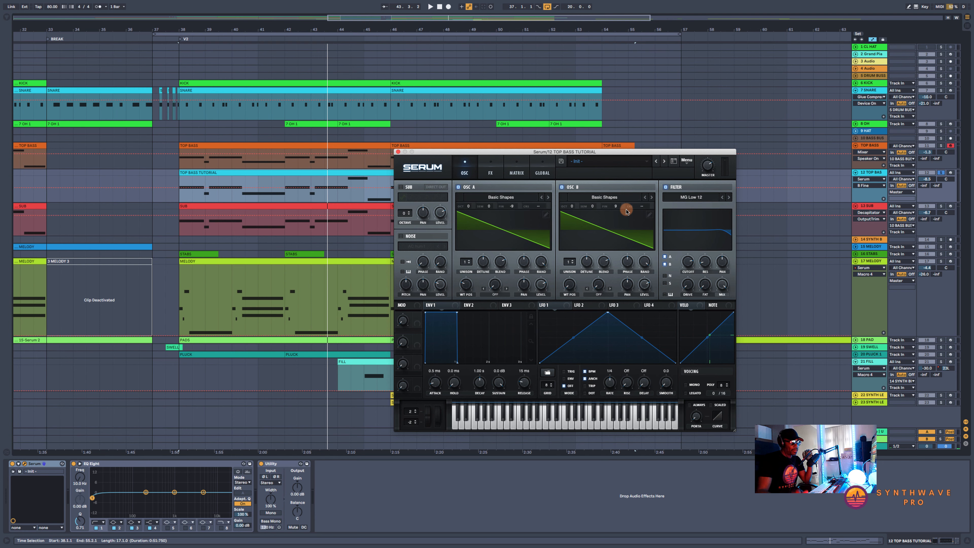
Reduce the detuning to -6 cents on oscillator A and 6 cents on oscillator B, and audition it
left_click(512, 207)
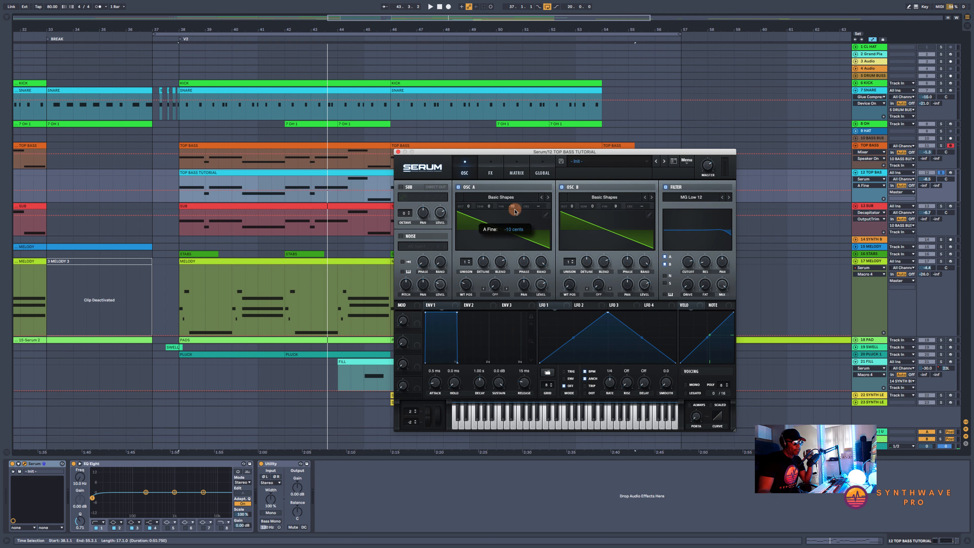
left_click_drag(515, 211, 515, 211)
left_click_drag(616, 207, 618, 208)
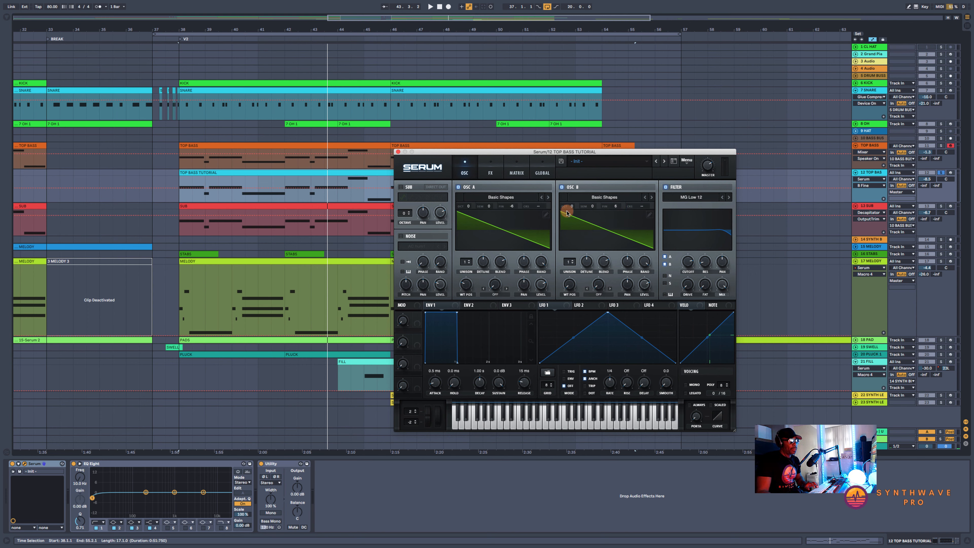
key("space")
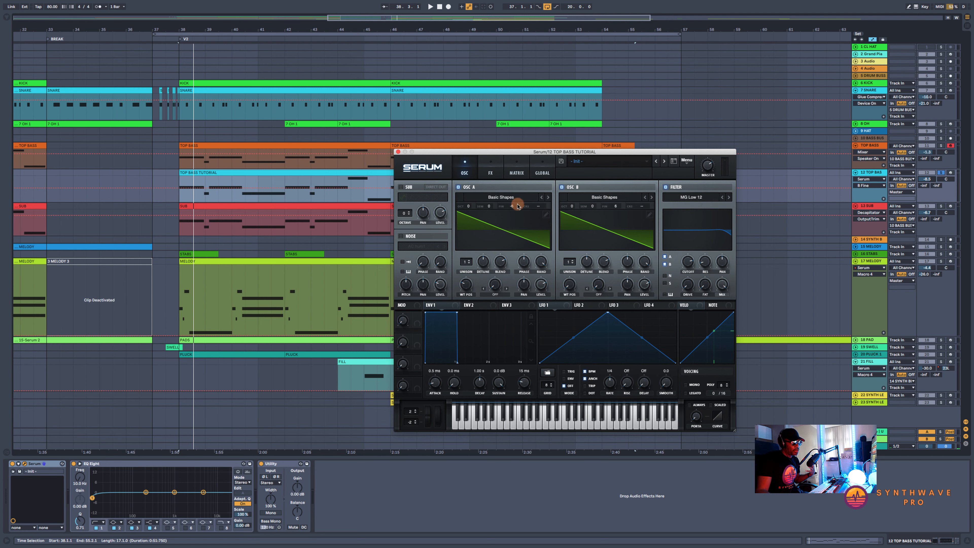
Widen the detuning to -9 cents on oscillator A and 9 cents on oscillator B, and audition it
left_click_drag(516, 207, 516, 210)
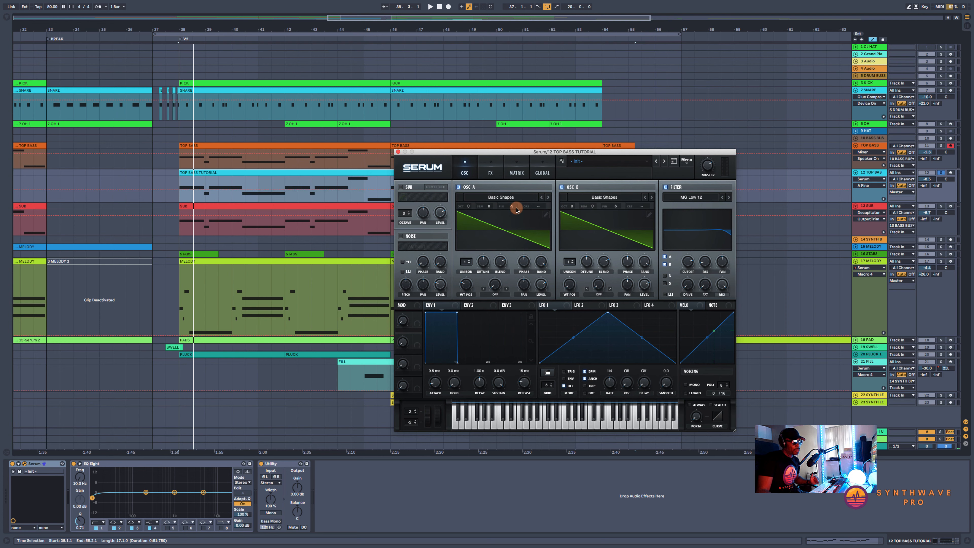
left_click_drag(616, 207, 617, 208)
key("space")
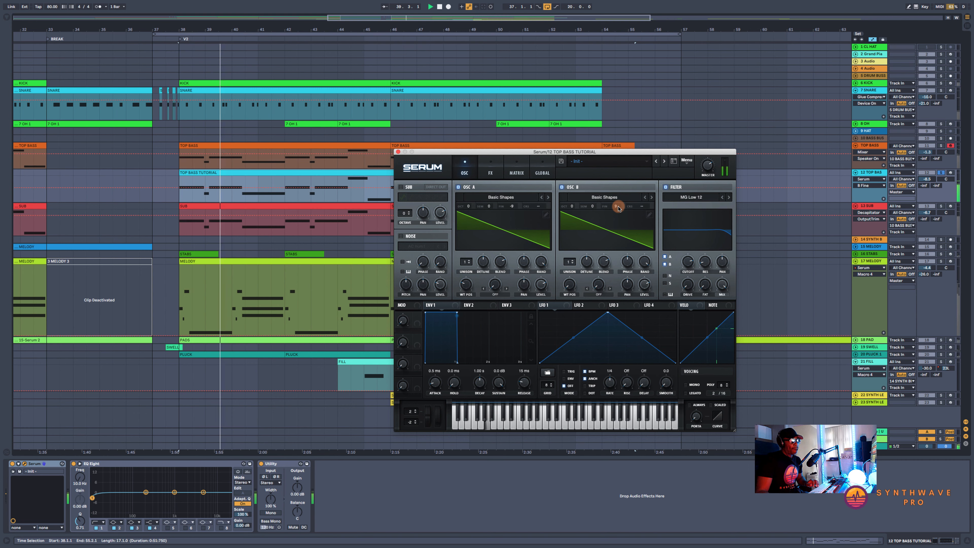
key("space")
Try a wider detuning of -18 cents on oscillator A and 18 cents on oscillator B, and listen to it
left_click(516, 208)
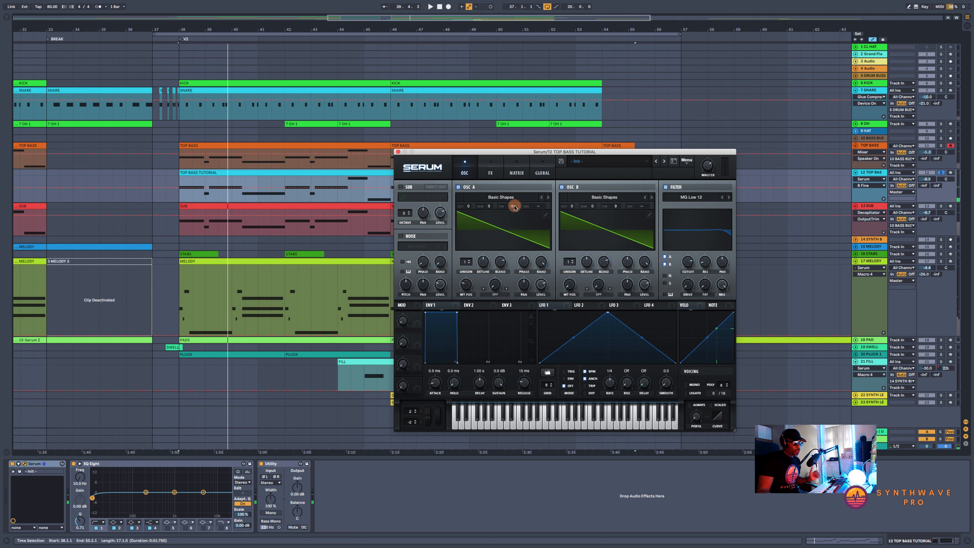
left_click_drag(514, 207, 515, 208)
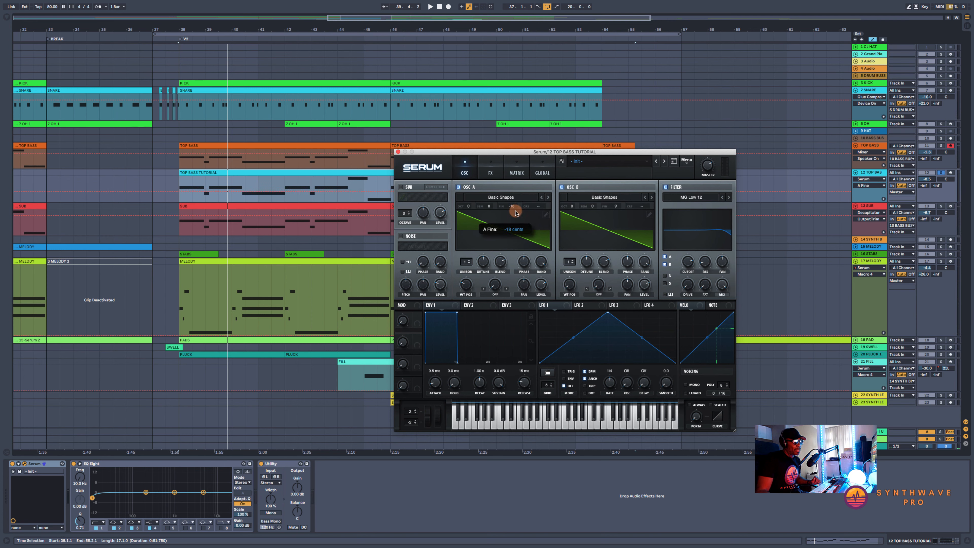
left_click_drag(614, 208, 617, 207)
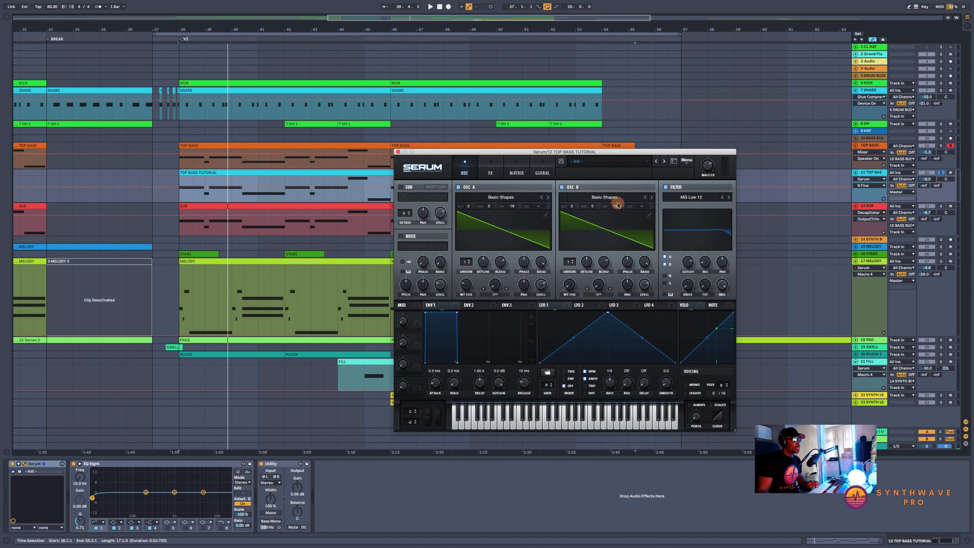
key("space")
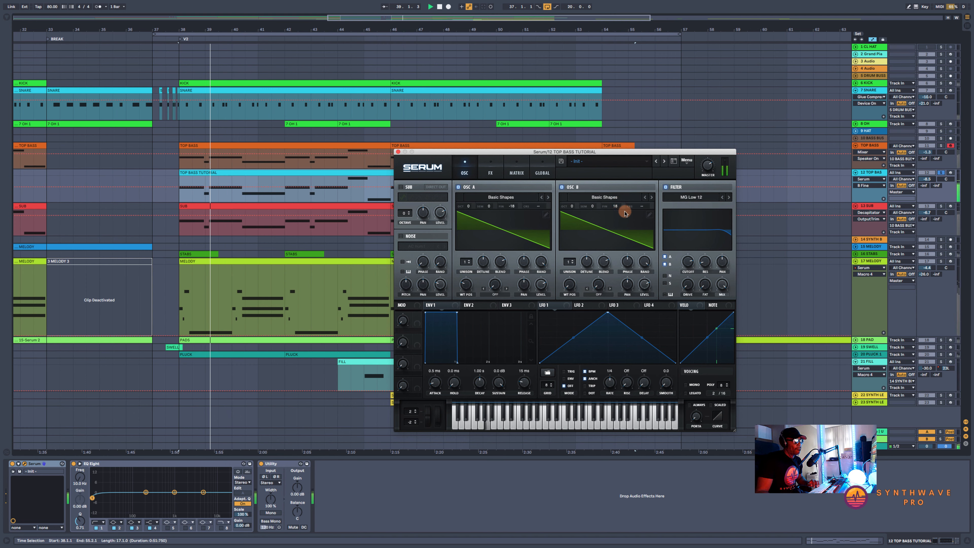
key("space")
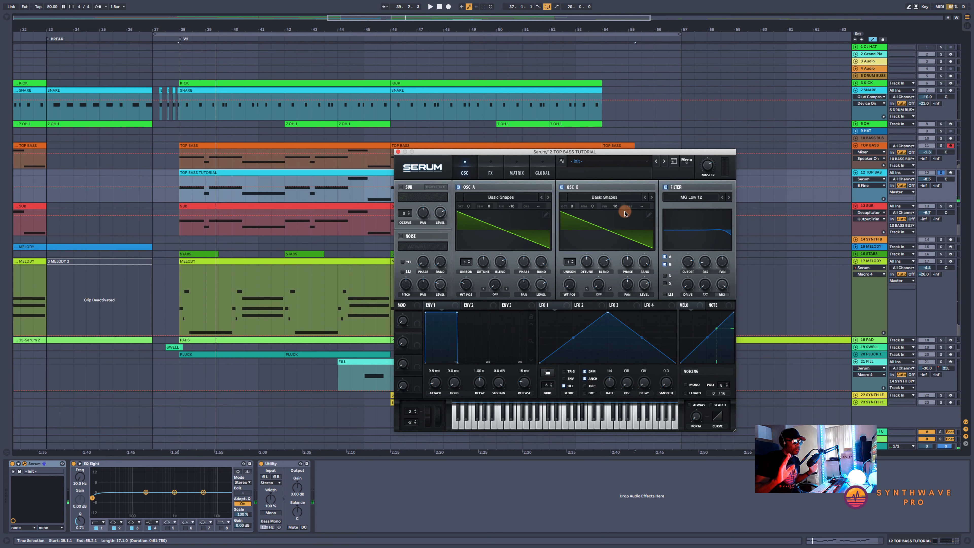
Return the fine tuning to -9 cents on oscillator A and 9 cents on oscillator B, and lower the filter cutoff during playback
left_click_drag(515, 208, 515, 206)
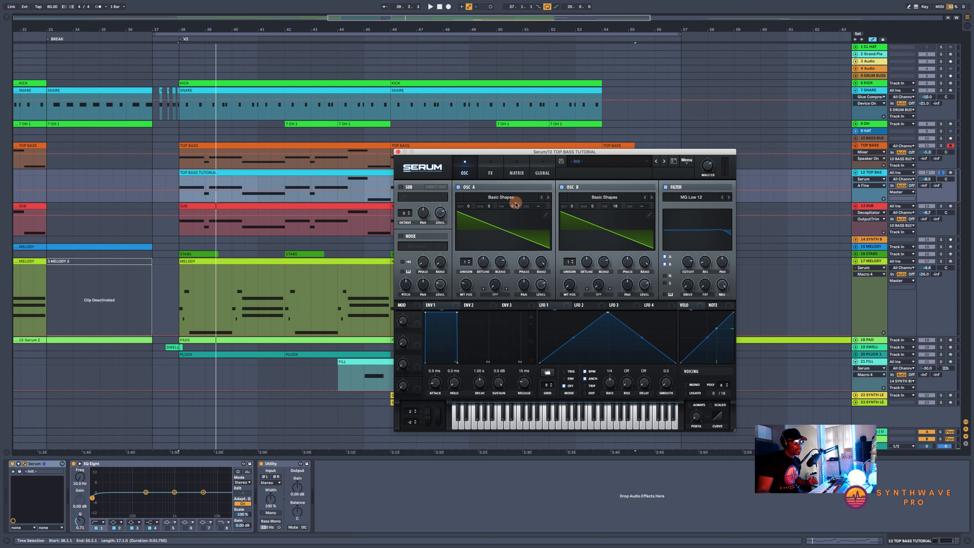
left_click_drag(615, 206, 618, 210)
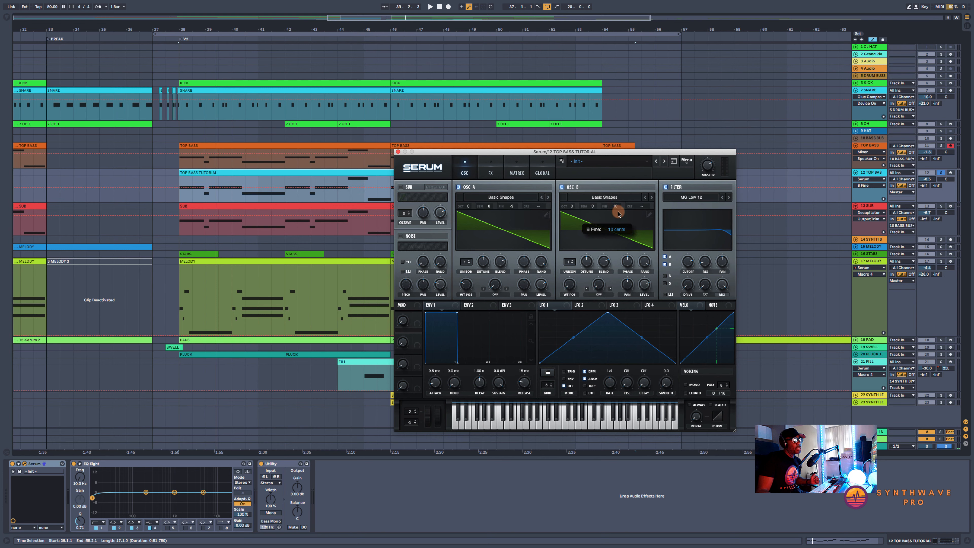
key("space")
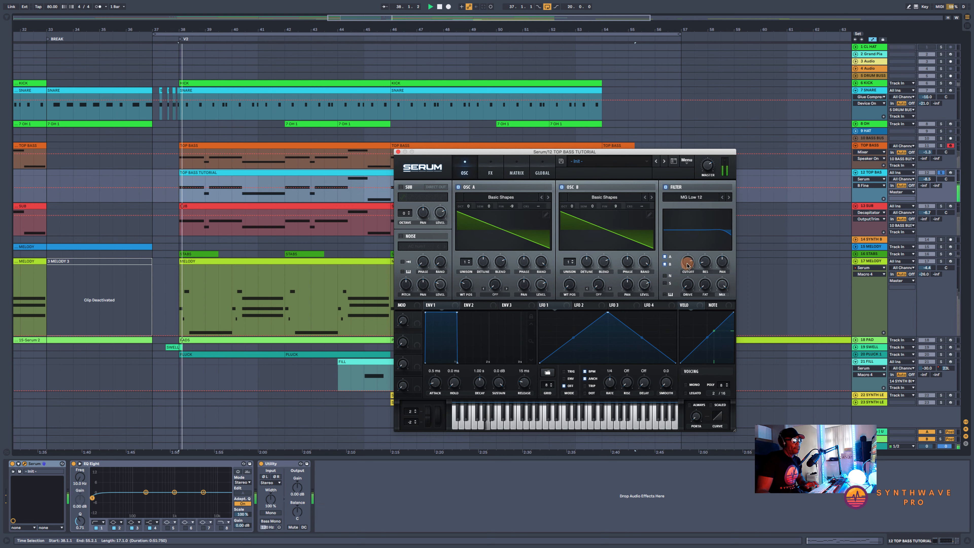
left_click(688, 264)
left_click_drag(688, 265, 689, 291)
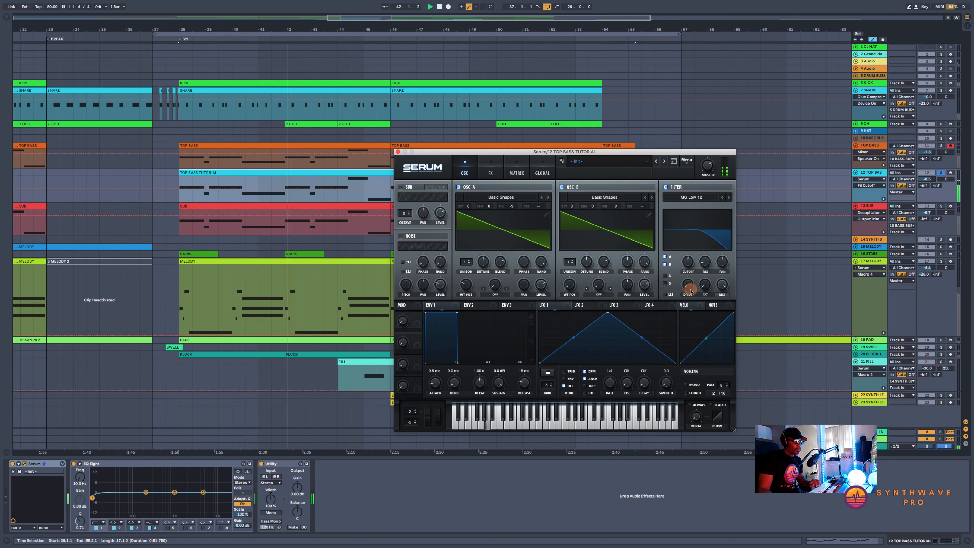
Solo the original TOP BASS track to hear it for comparison, and return the solo to the TOP BASS TUTORIAL track
left_click(942, 146)
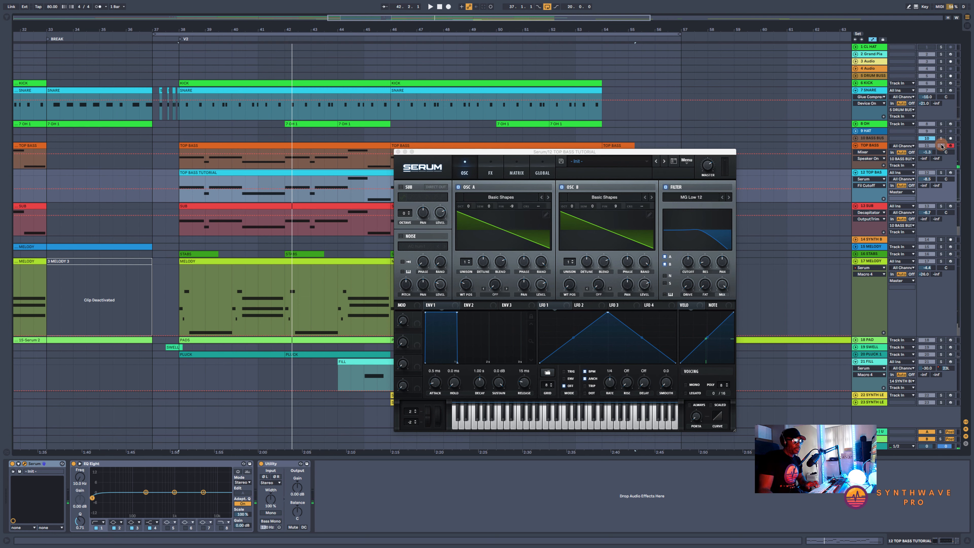
key("space")
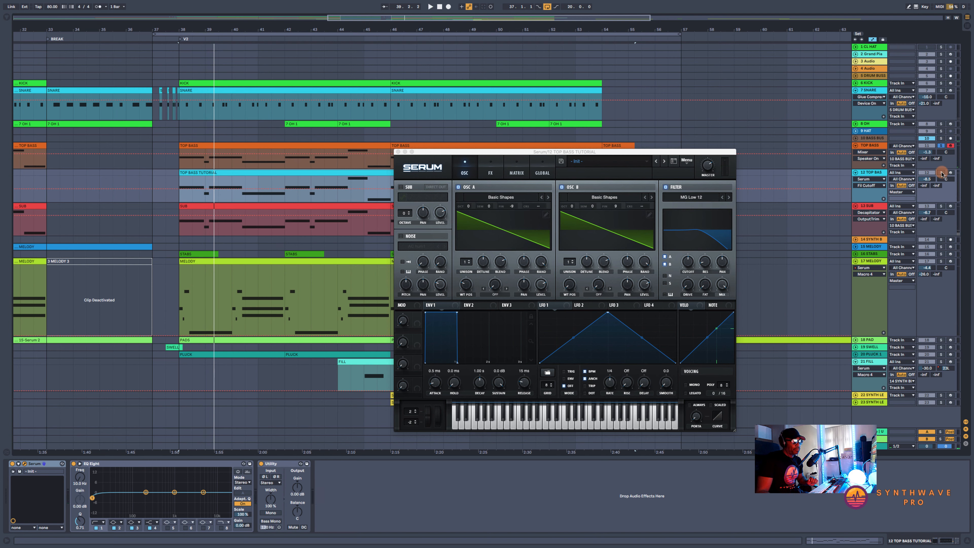
left_click(941, 174)
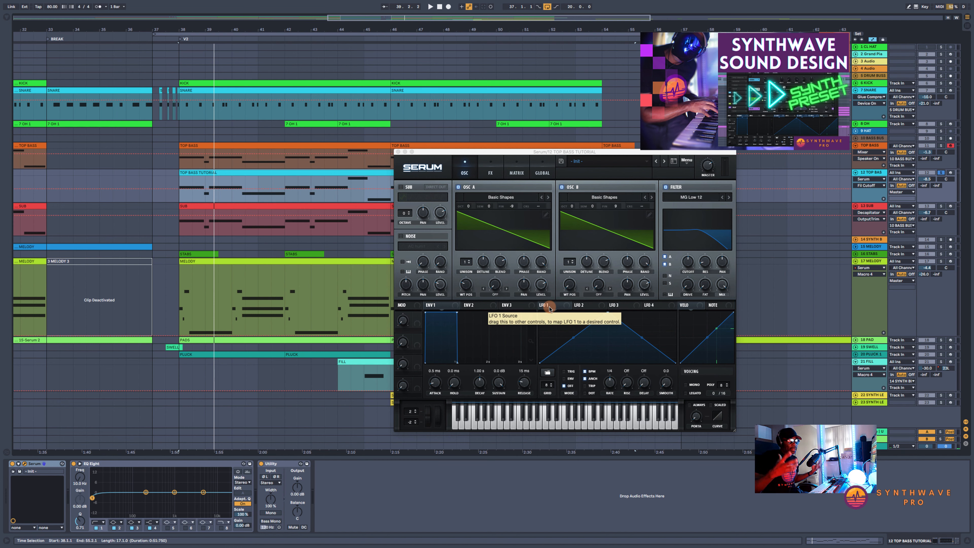
Assign LFO 1 to the filter cutoff, lower the cutoff frequency, and audition the modulated bass
left_click(549, 308)
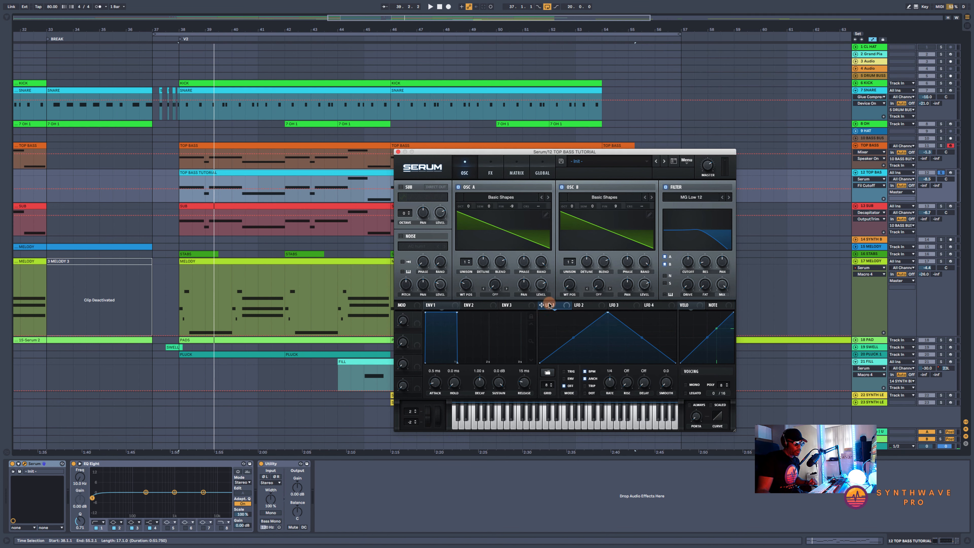
left_click_drag(542, 306, 688, 262)
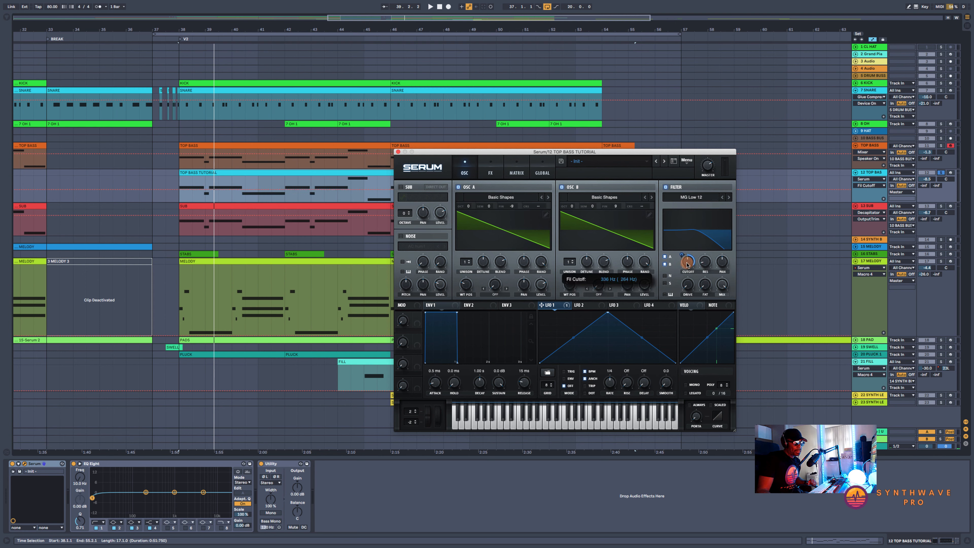
mouse_move(689, 265)
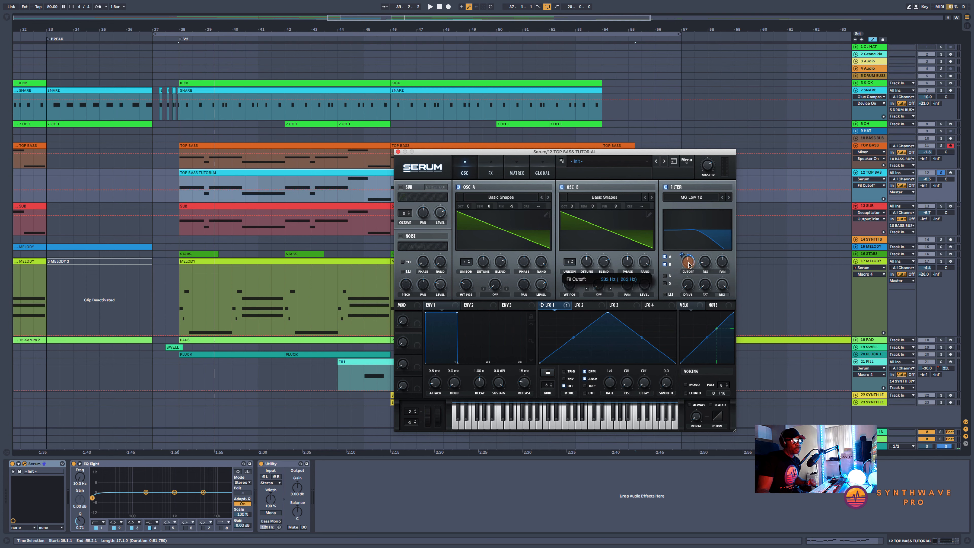
left_click_drag(687, 263, 684, 261)
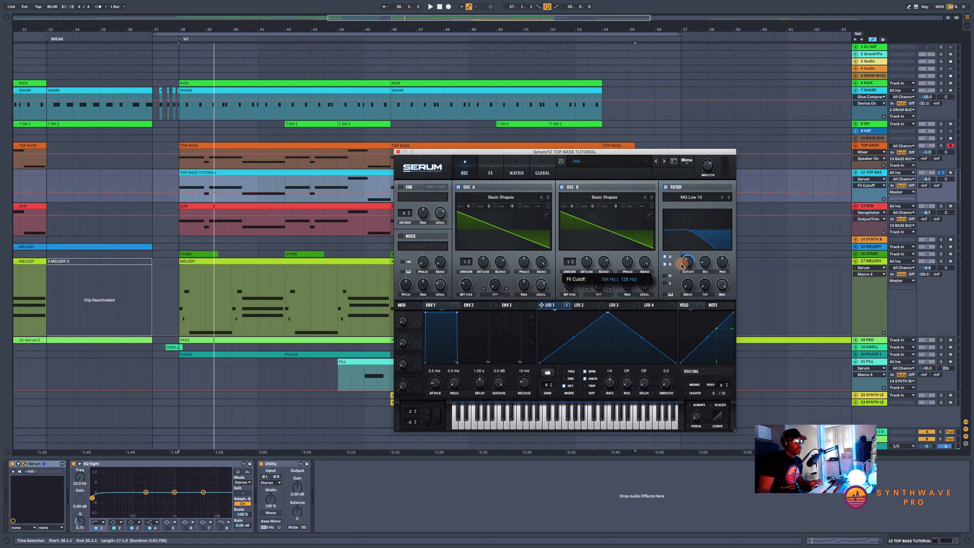
key("space")
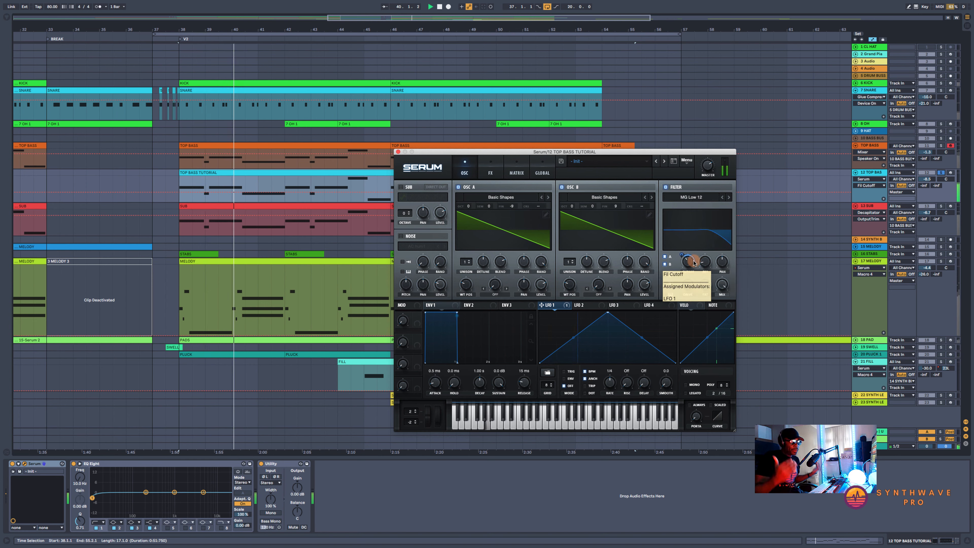
key("space")
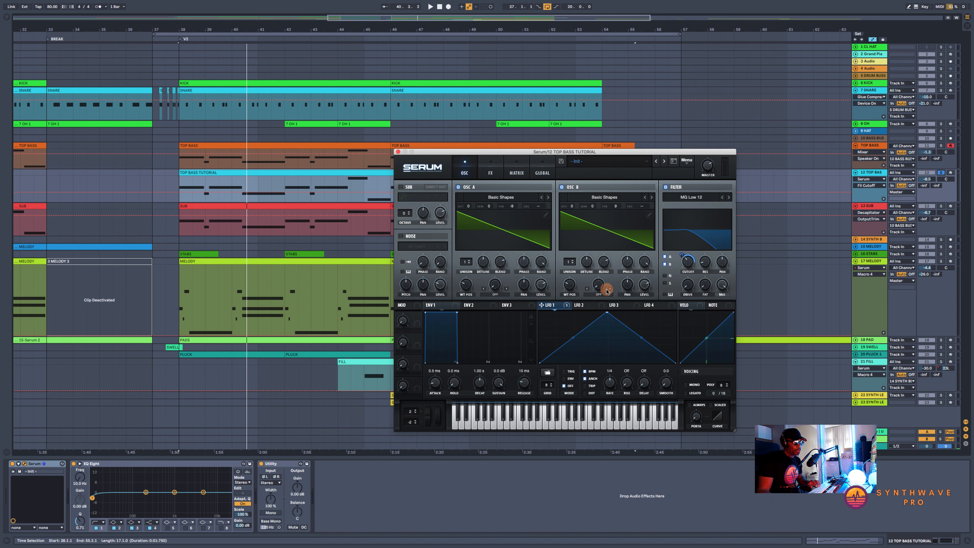
Set LFO 1's rate to 1/16 and move its peak to the start to form a descending ramp, auditioning the result
left_click_drag(611, 381, 611, 377)
key("space")
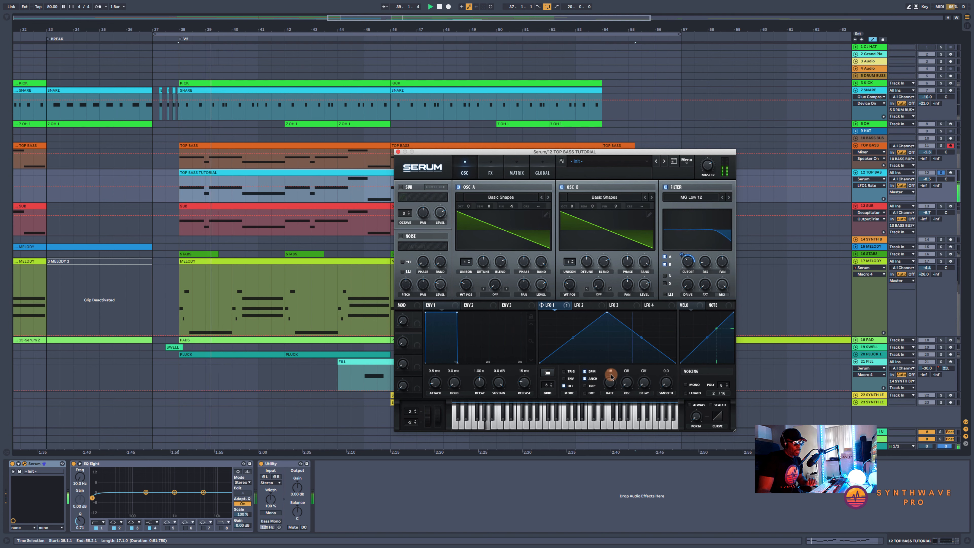
left_click_drag(611, 377, 612, 375)
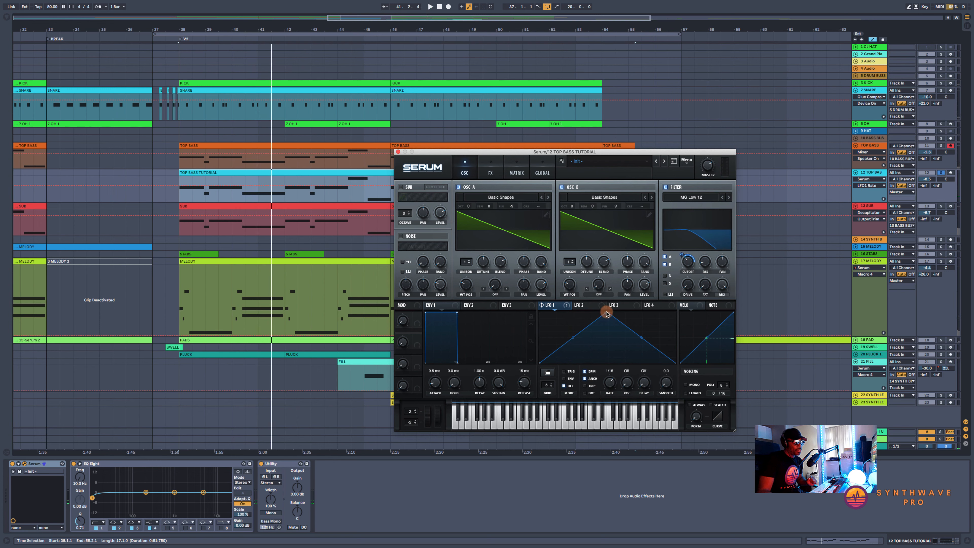
left_click_drag(606, 313, 532, 301)
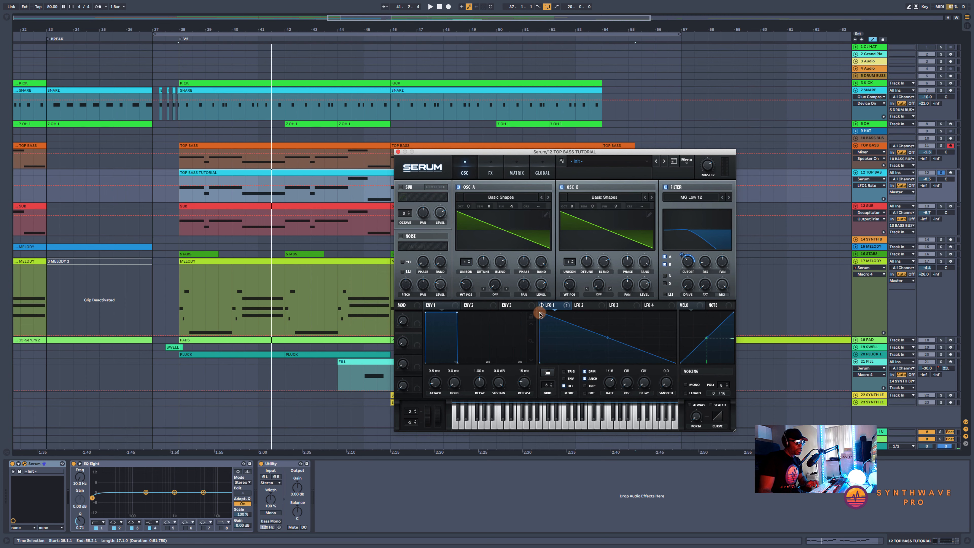
key("space")
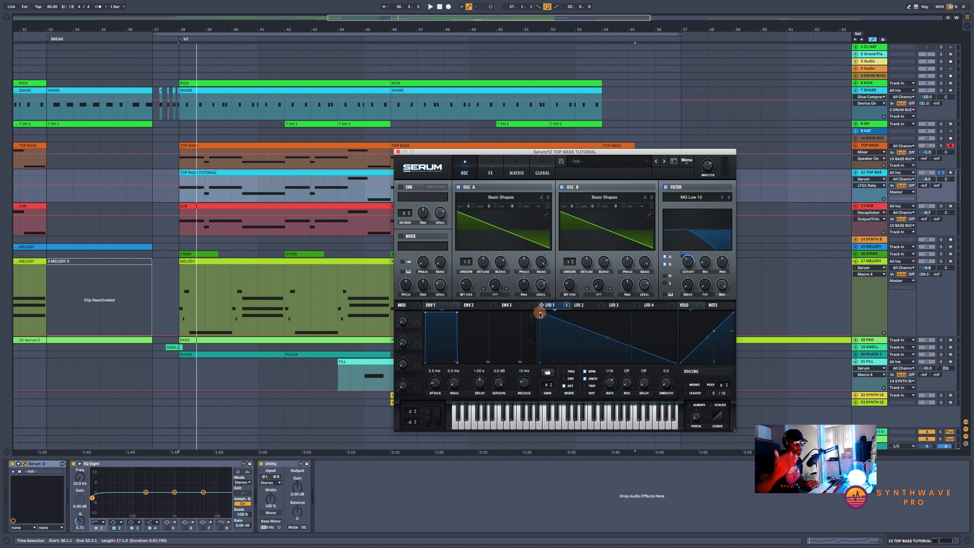
Set the LFO 1 modulation amount on the filter cutoff to about 34 during playback and listen to it
left_click(685, 264)
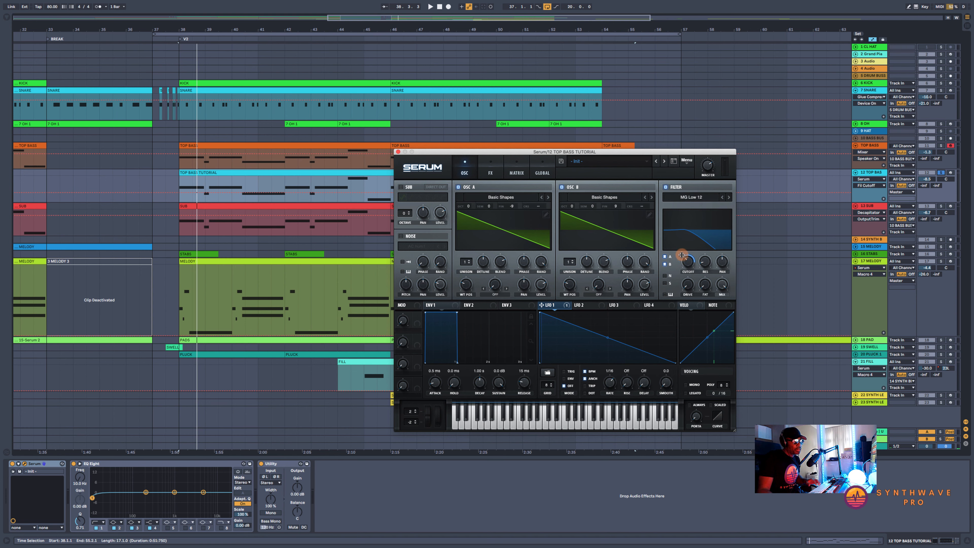
key("space")
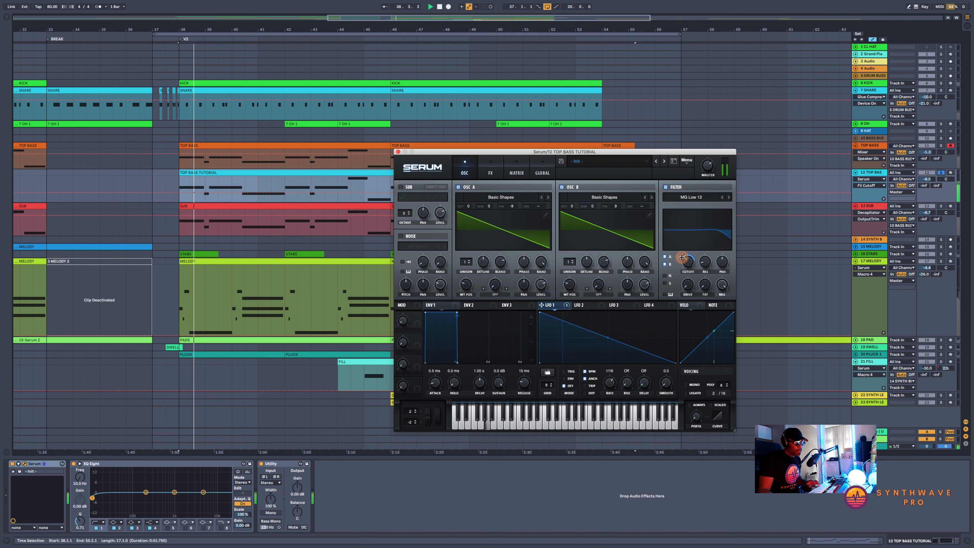
mouse_move(682, 257)
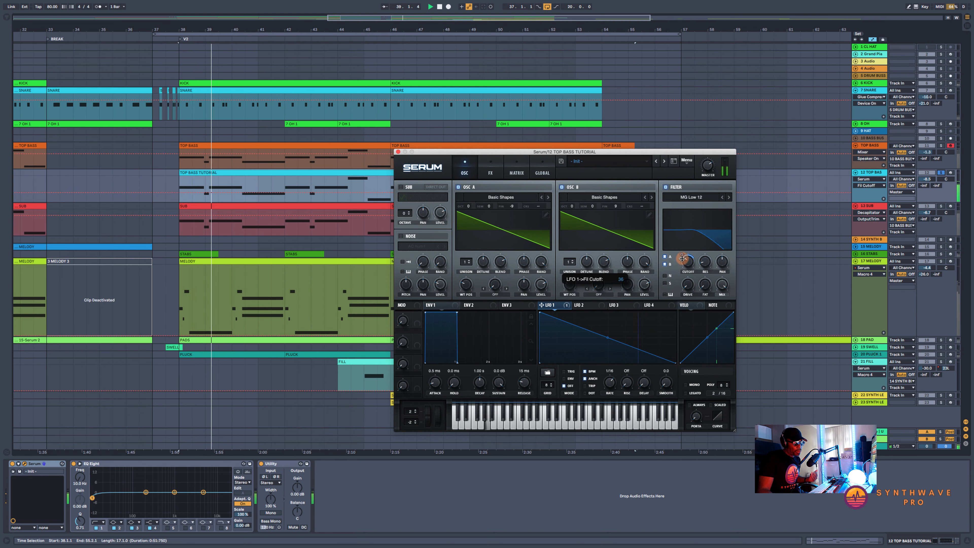
left_click_drag(682, 259, 682, 259)
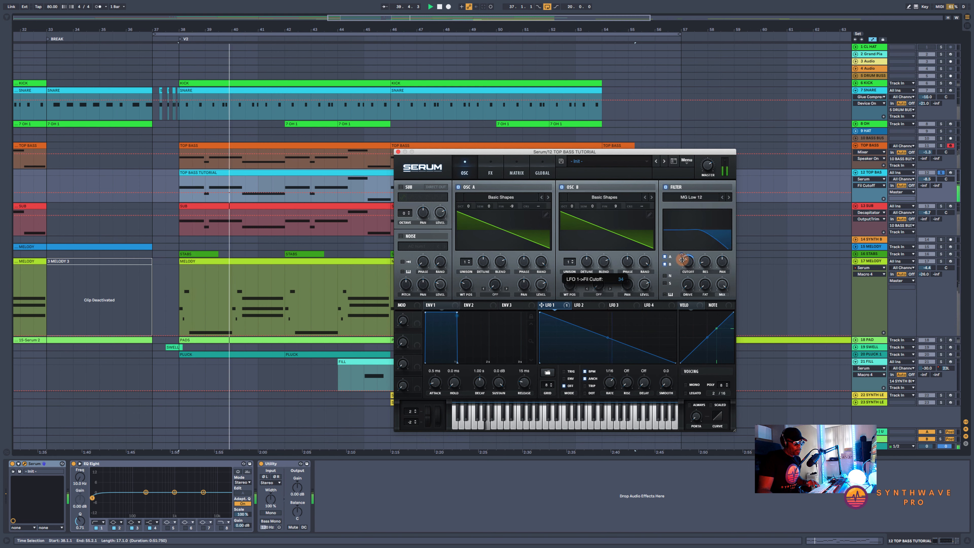
key("space")
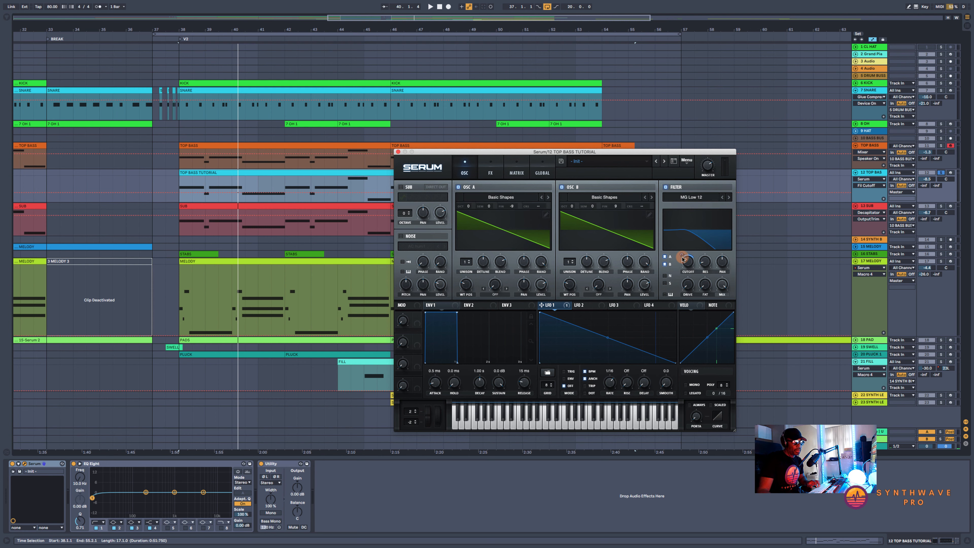
key("space")
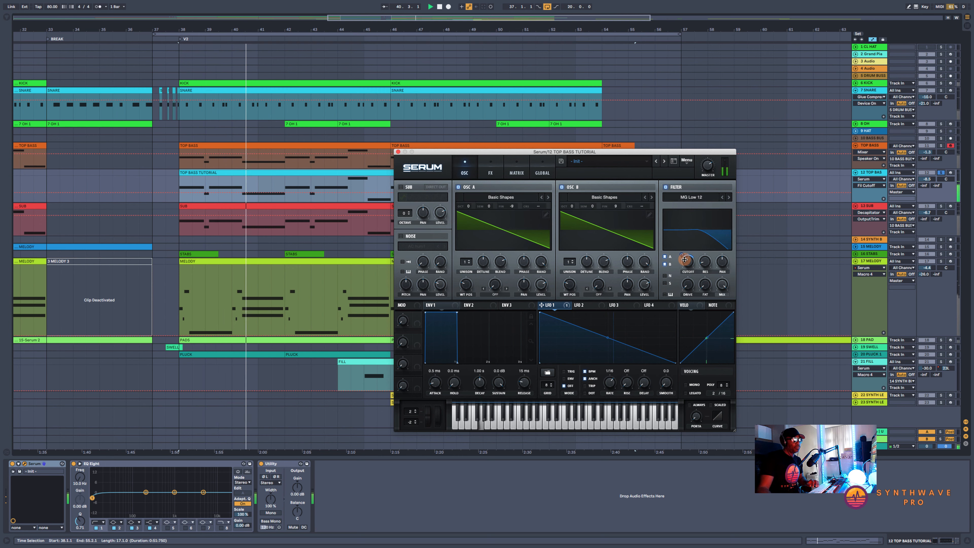
Switch the synth's voicing to mono and audition the bass line
key("space")
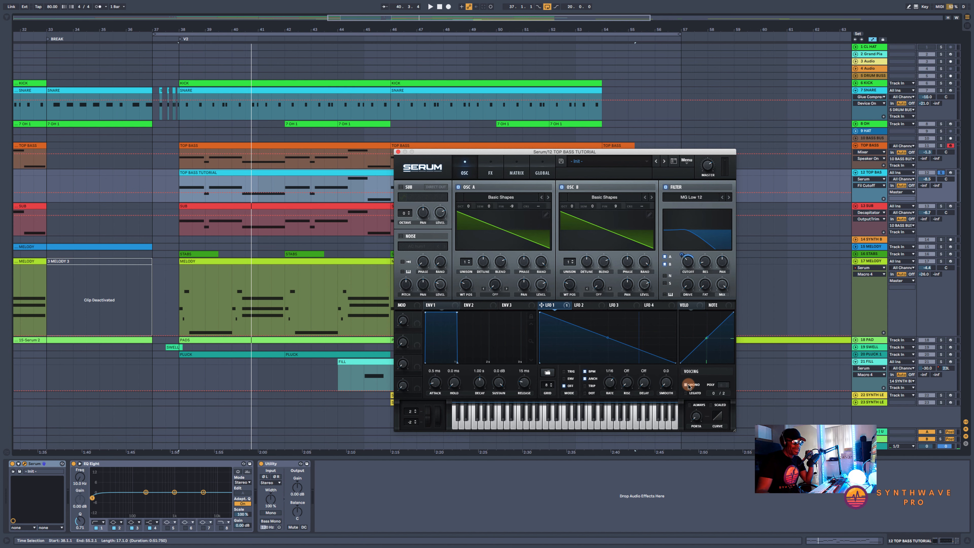
key("space")
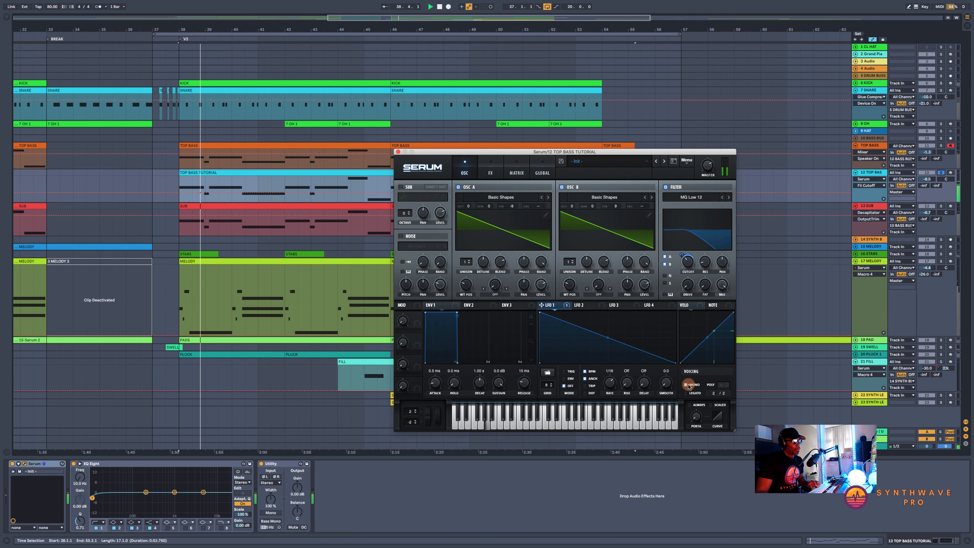
key("space")
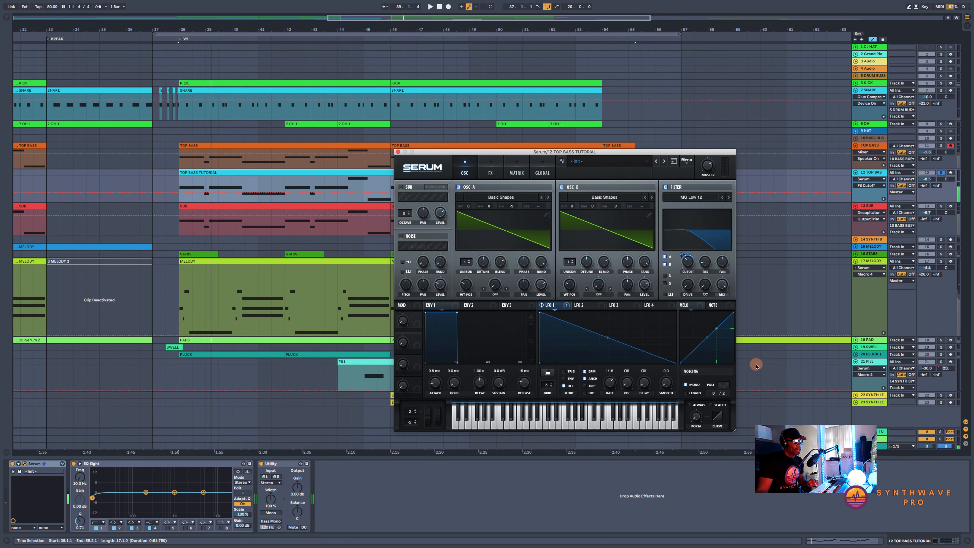
Unsolo the TOP BASS TUTORIAL track and set its volume to -7.7 dB while playing the full mix
left_click(941, 173)
left_click(941, 173)
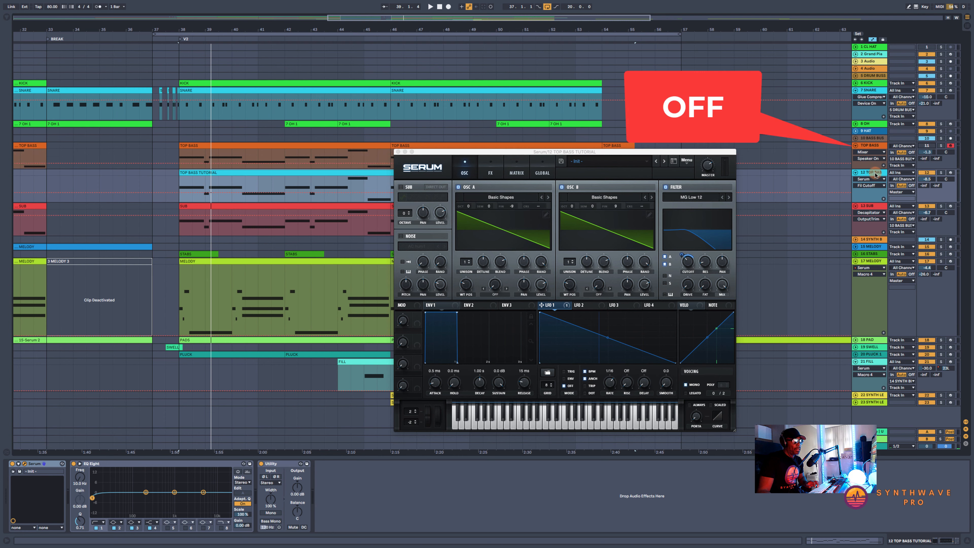
key("space")
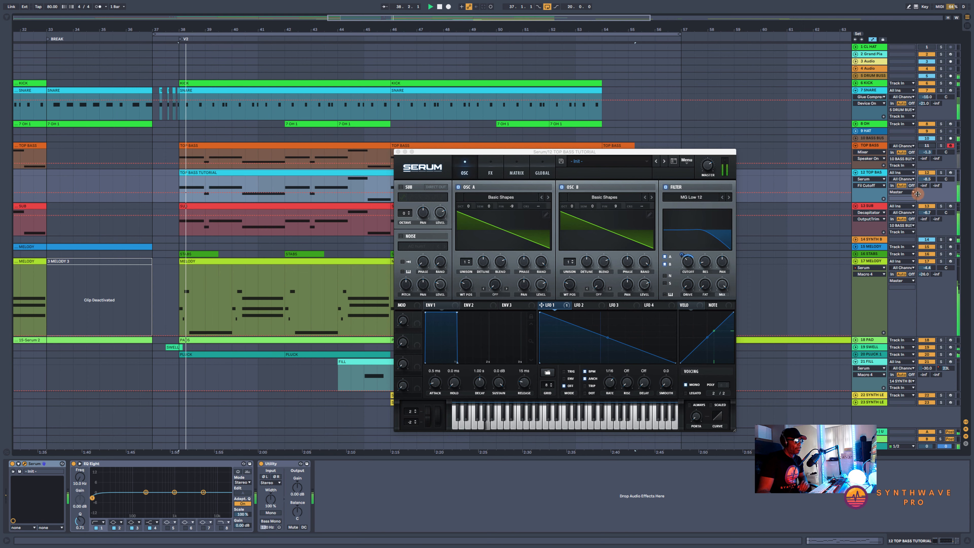
left_click_drag(928, 180, 928, 180)
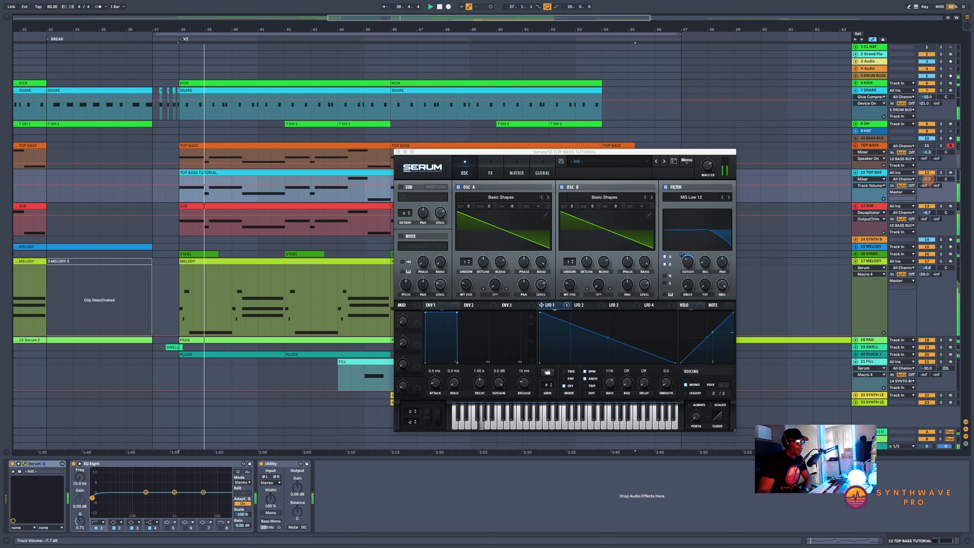
left_click(682, 255)
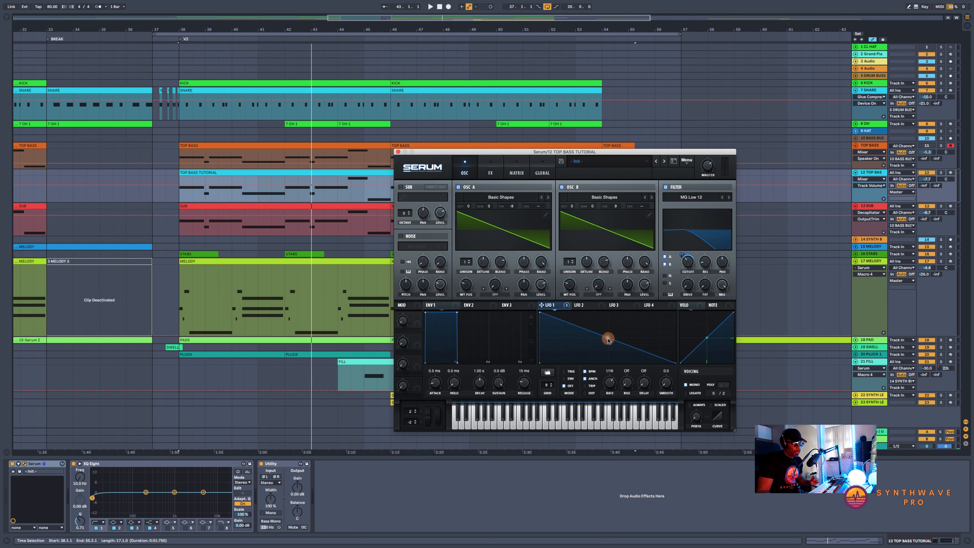
Solo the TOP BASS TUTORIAL track and bend LFO 1's descending ramp into a concave decay curve during playback
left_click(883, 200)
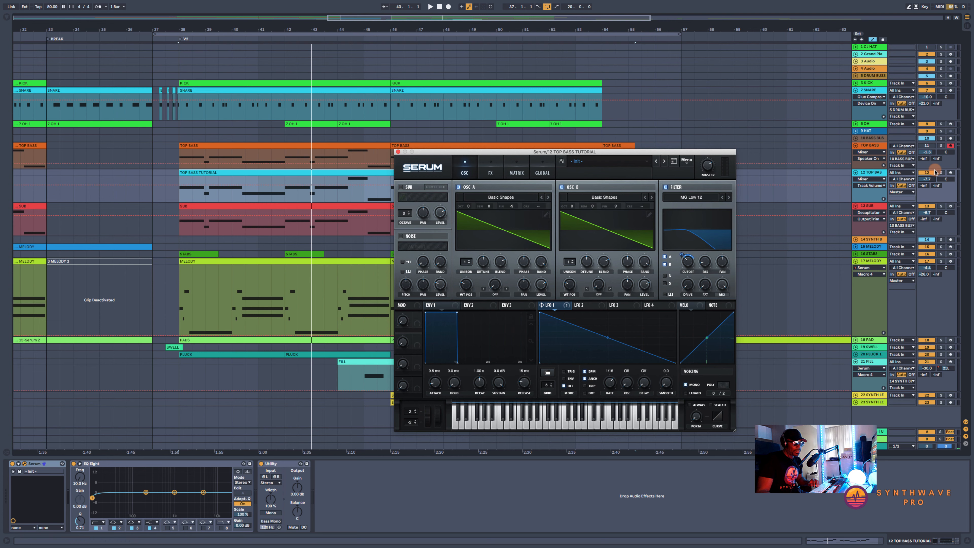
left_click(937, 172)
left_click(608, 338)
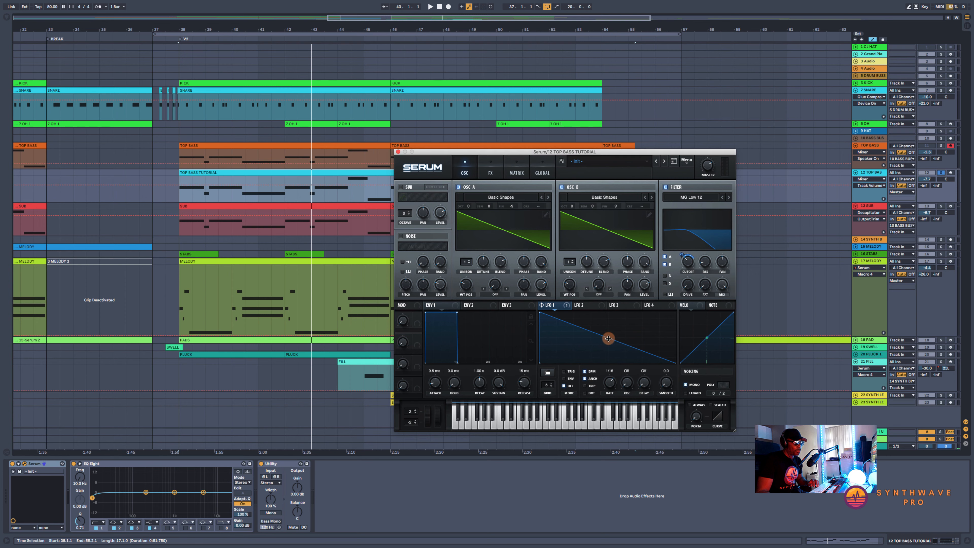
key("space")
left_click_drag(608, 338, 611, 342)
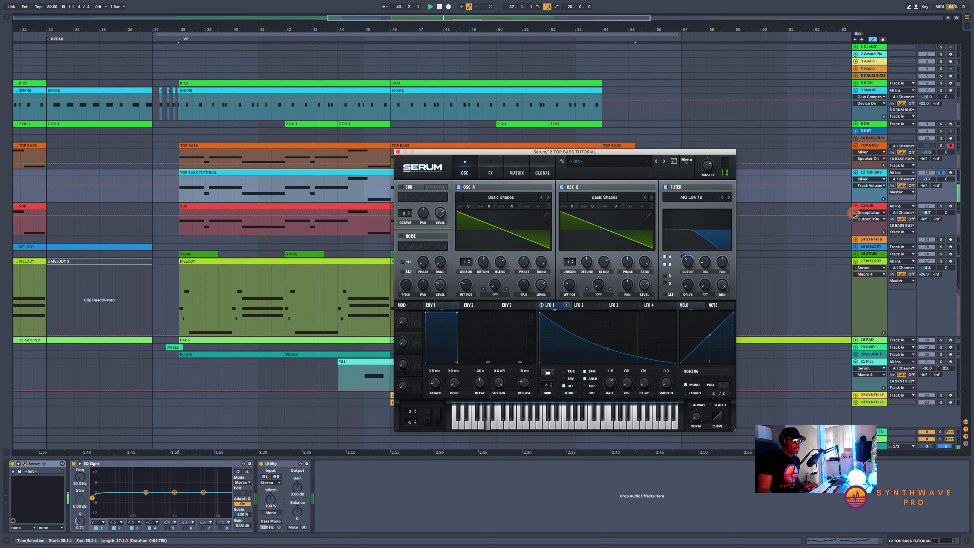
Unsolo the bass track and try different bends of LFO 1's curve in the full mix, ending on a moderately concave decay
left_click(940, 173)
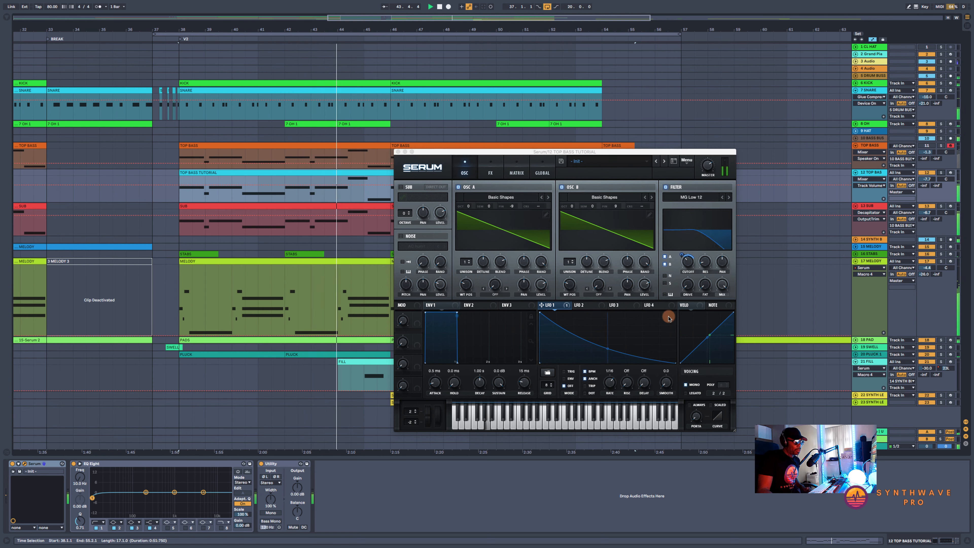
left_click_drag(607, 347, 612, 344)
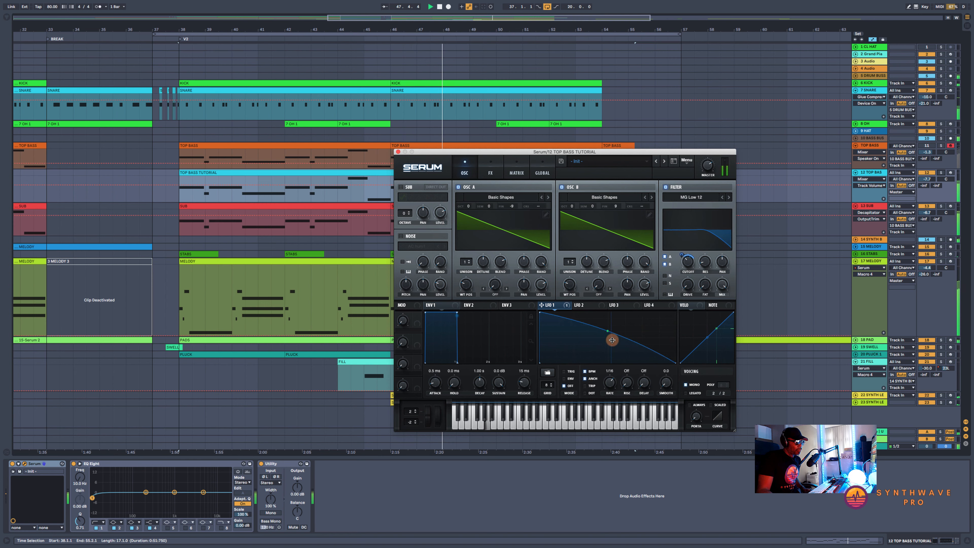
left_click_drag(612, 347, 613, 344)
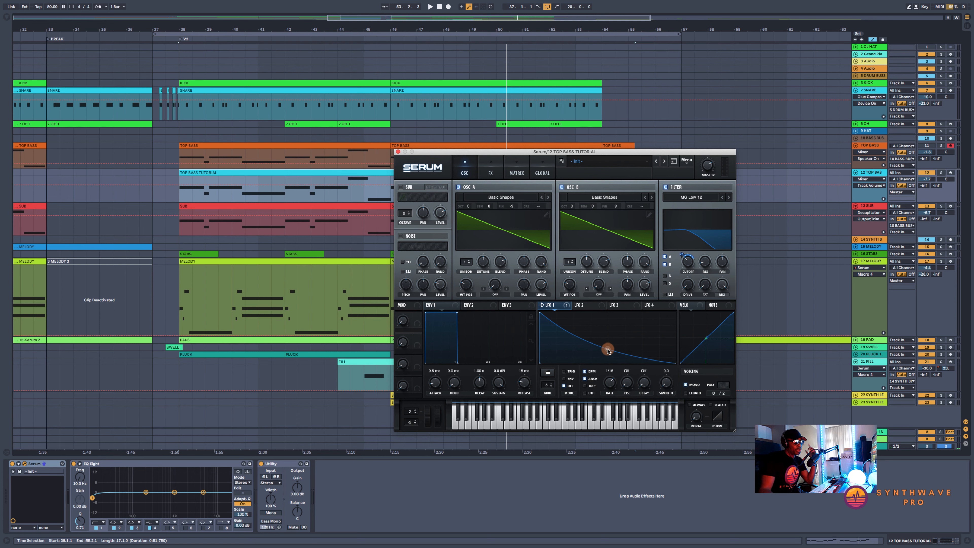
left_click_drag(607, 350, 607, 348)
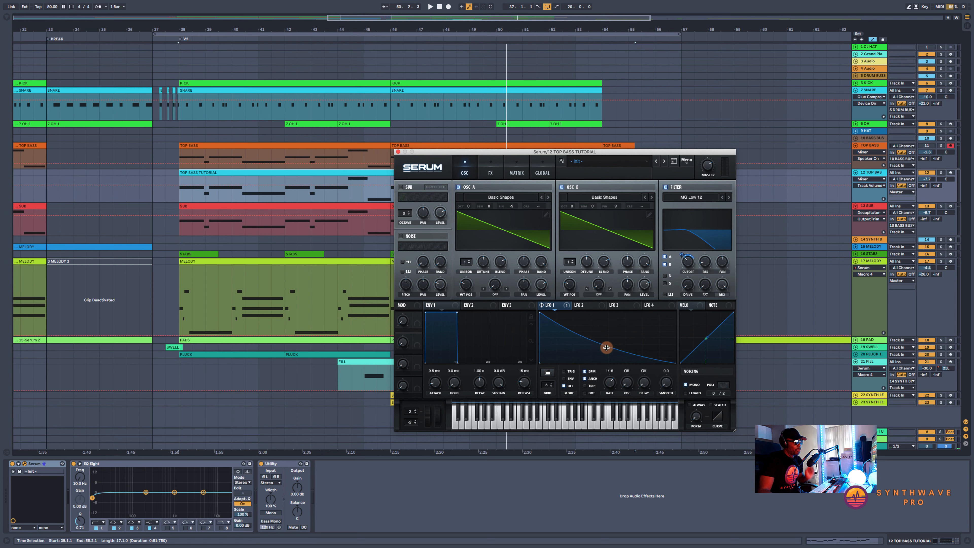
Replay the V2 section from its start in the full mix and fine-tune the midpoint bend of LFO 1's curve
left_click(182, 173)
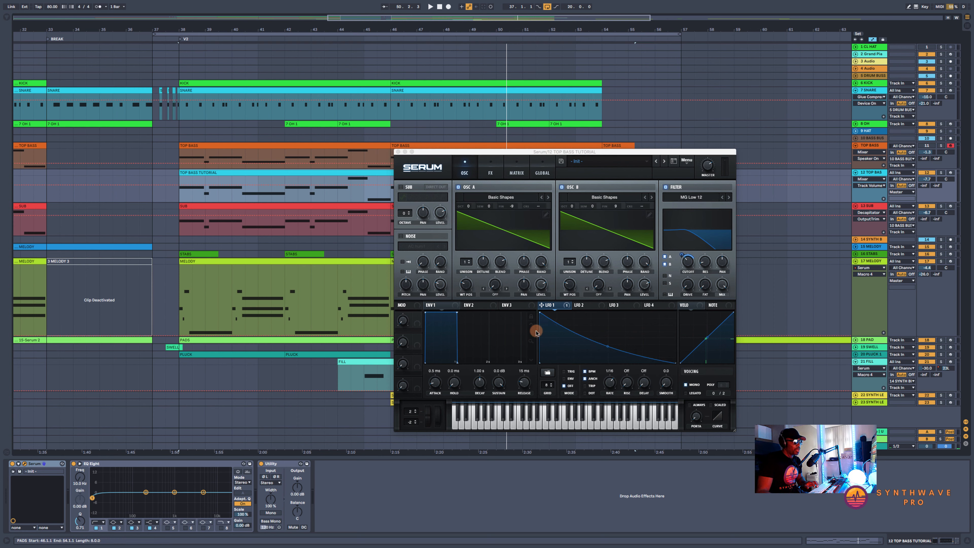
key("space")
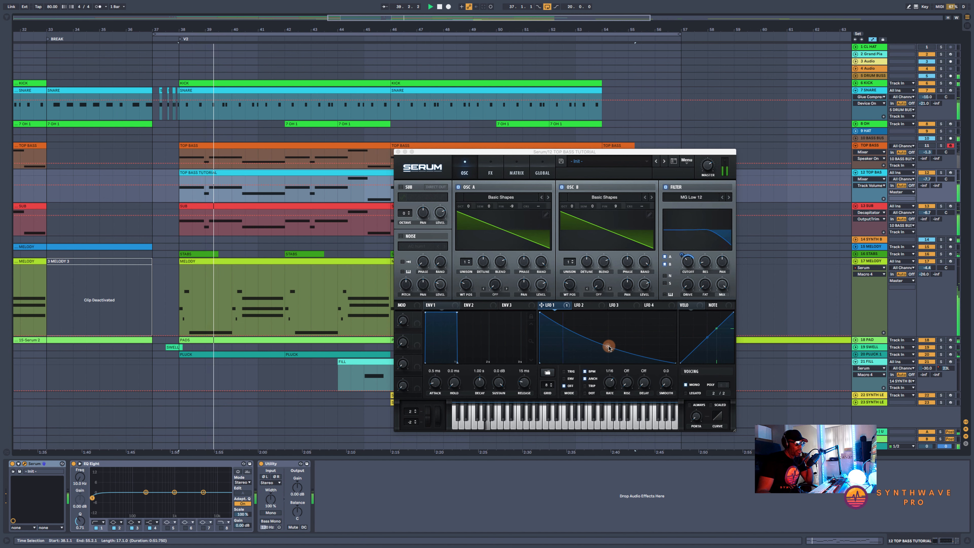
left_click(608, 347)
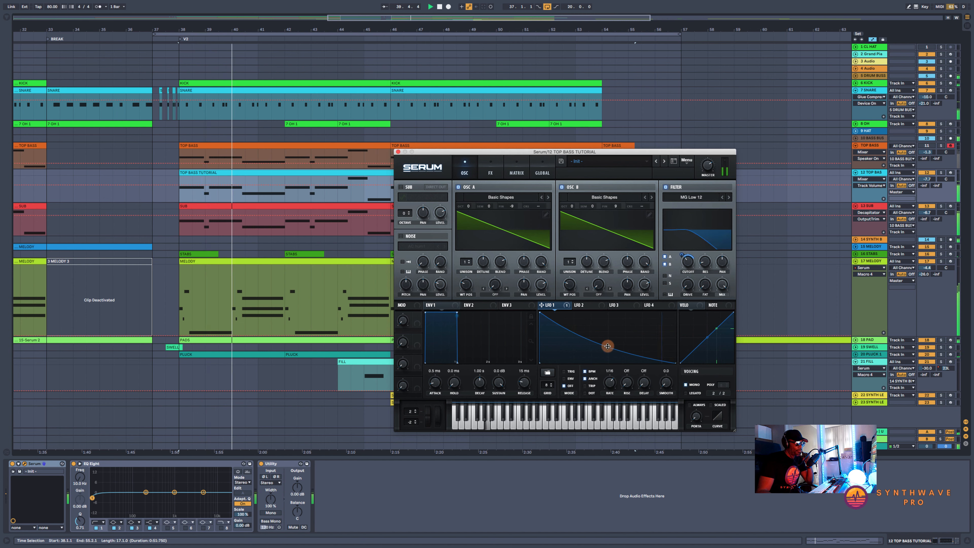
left_click_drag(607, 346, 636, 349)
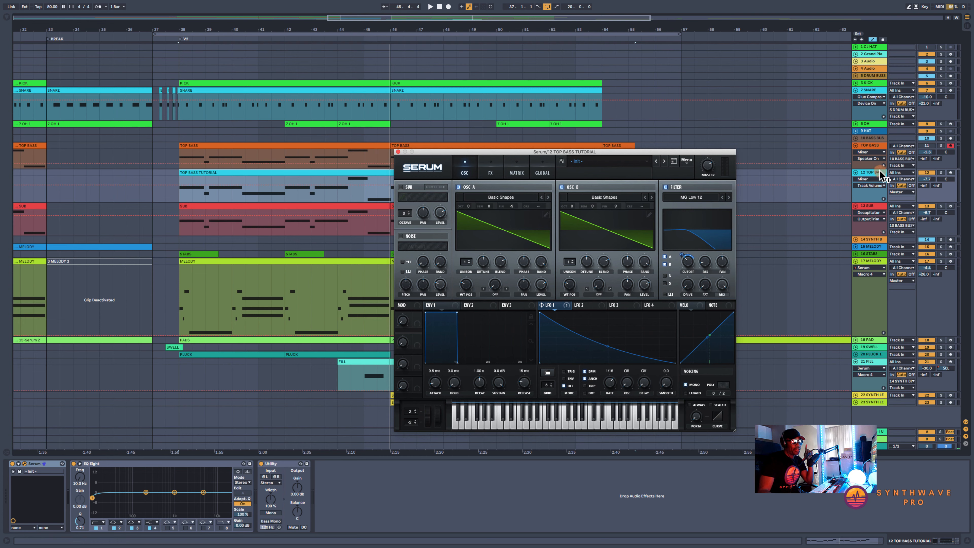
left_click(653, 343)
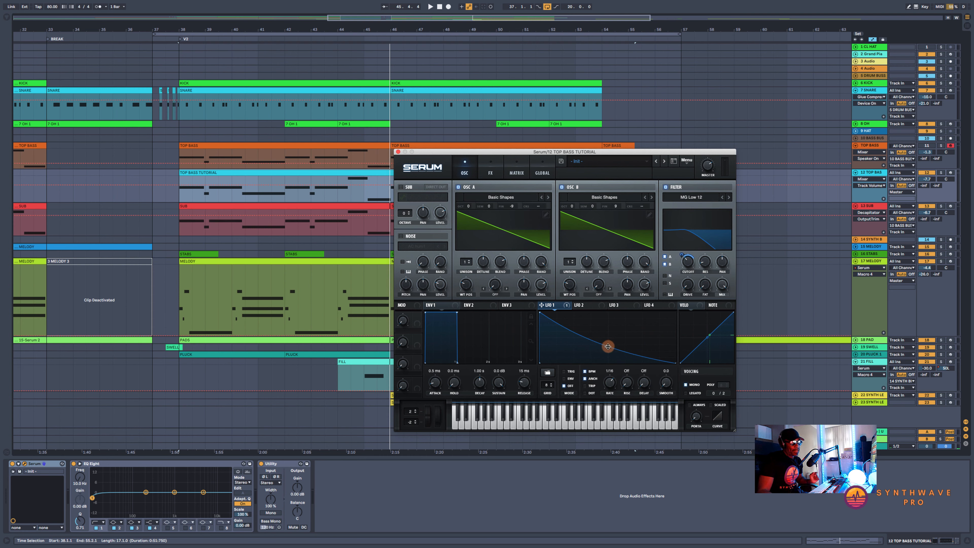
Raise the midpoint of LFO 1's decay curve slightly and play the V2 section from its start
left_click_drag(607, 347, 606, 344)
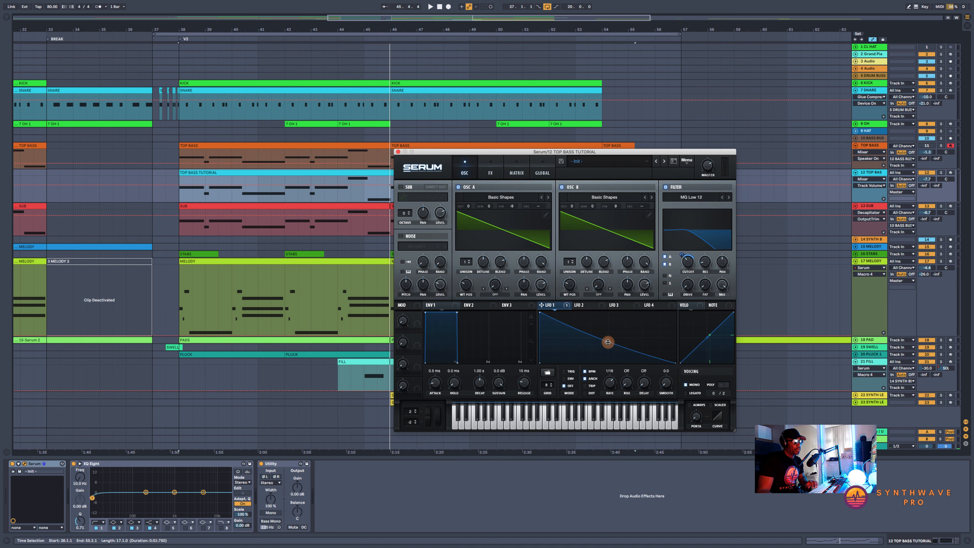
key("space")
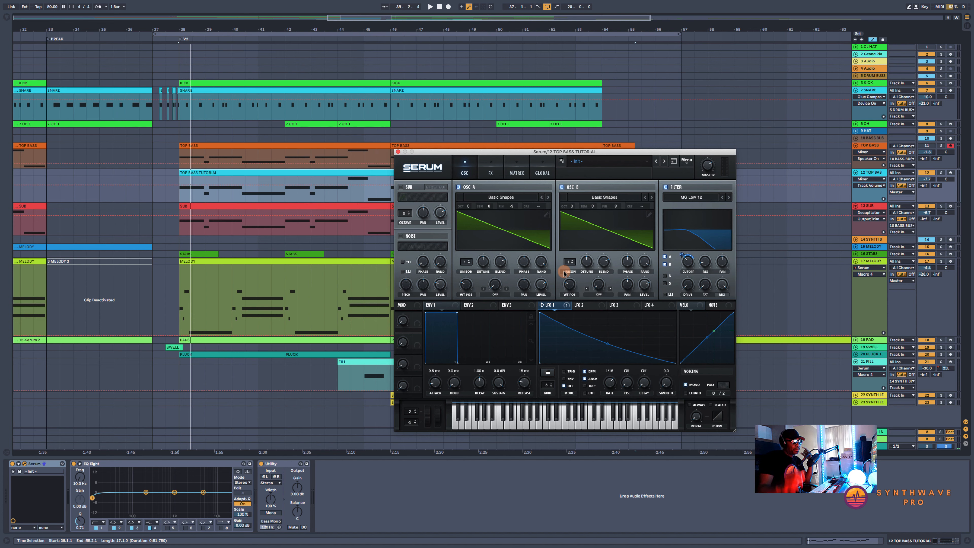
Enable the Sub oscillator at octave -1 with a square wave, route it through the filter and play the section
left_click(401, 187)
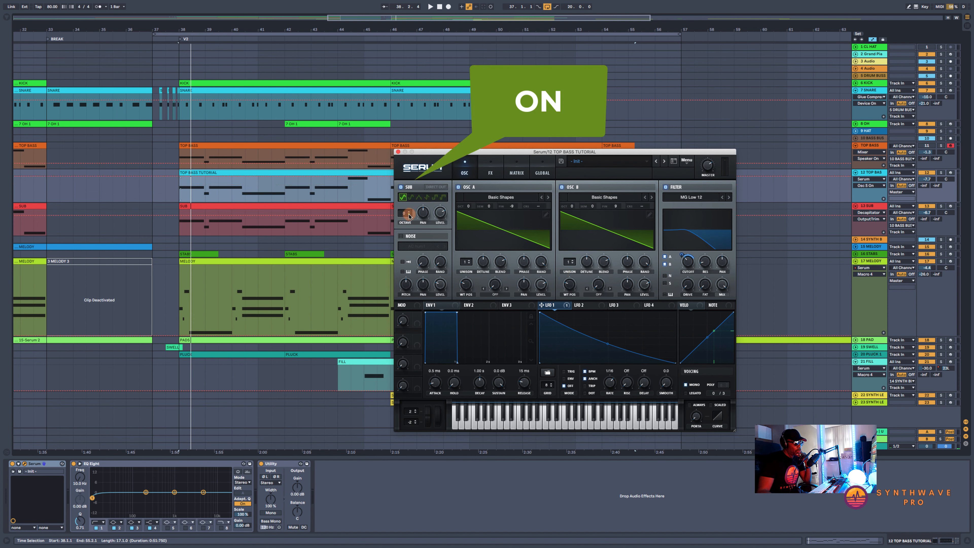
left_click_drag(409, 216, 411, 218)
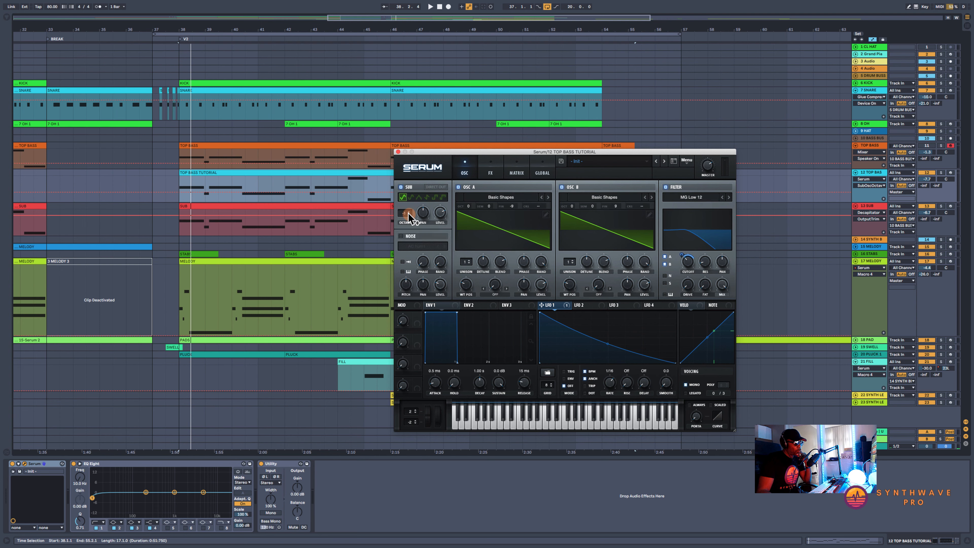
left_click(436, 197)
left_click(666, 283)
key("space")
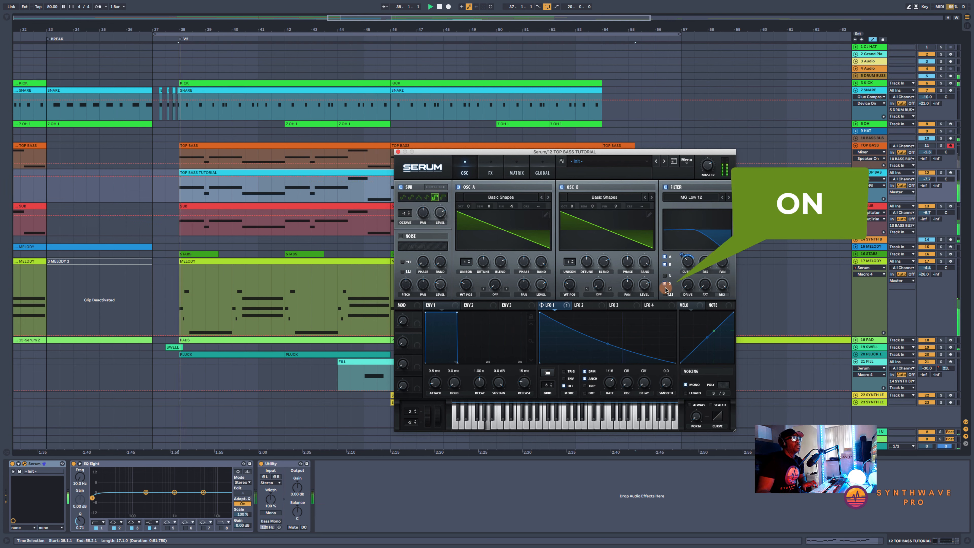
Solo the TOP BASS TUTORIAL track and compare the sound with the Sub oscillator off and on, leaving it on, and unsolo the track
left_click(941, 173)
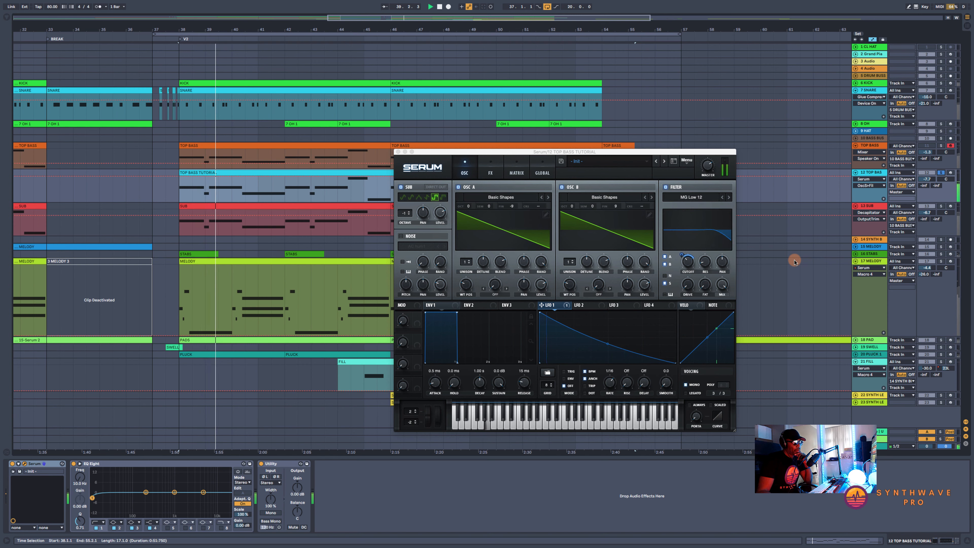
left_click(400, 189)
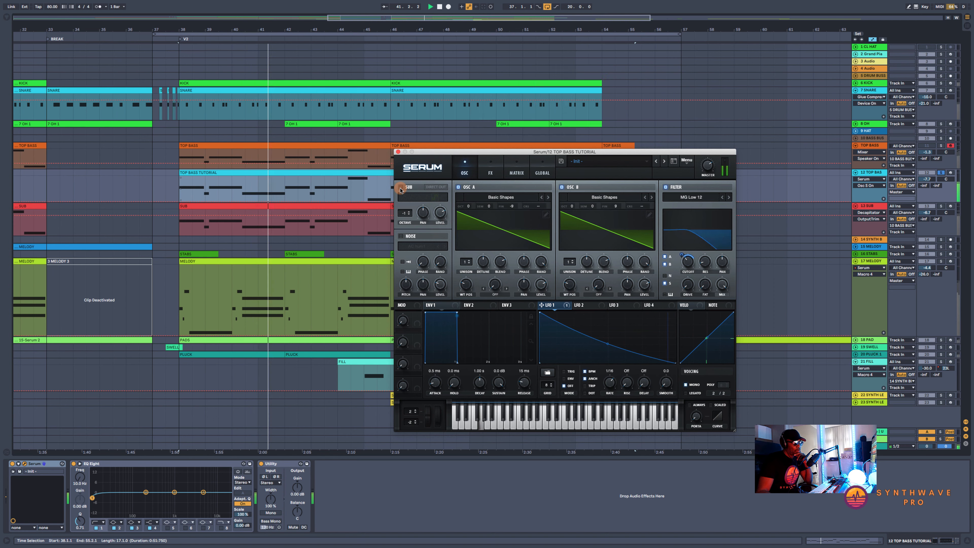
left_click(400, 188)
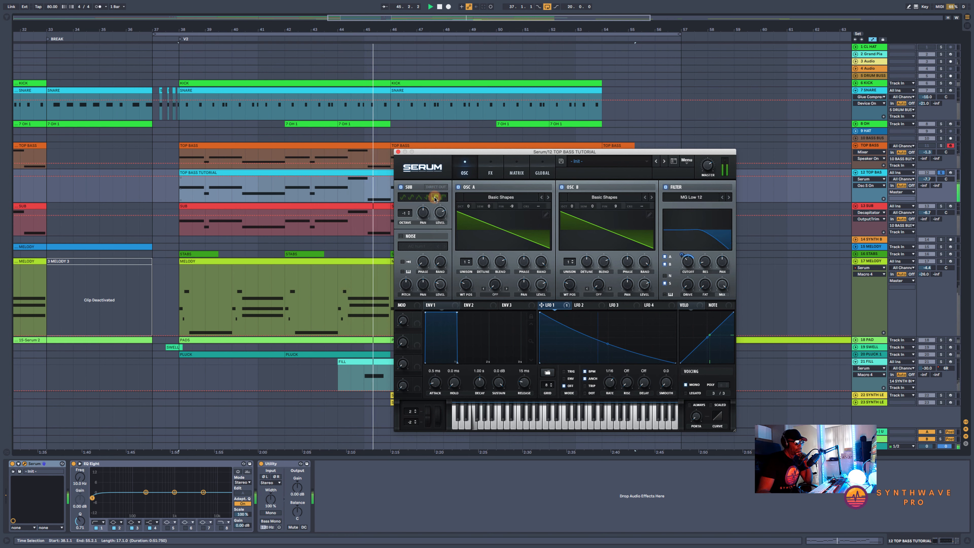
left_click(401, 188)
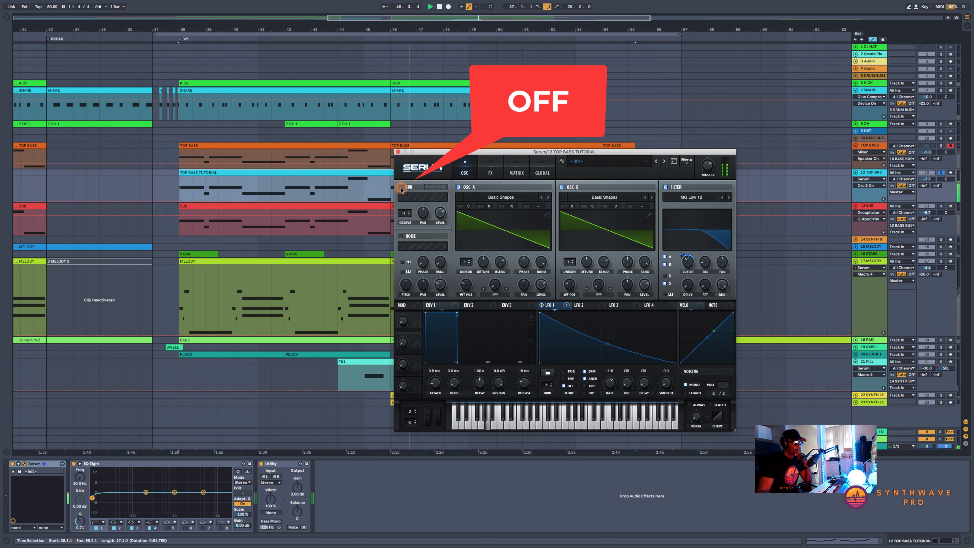
left_click(401, 188)
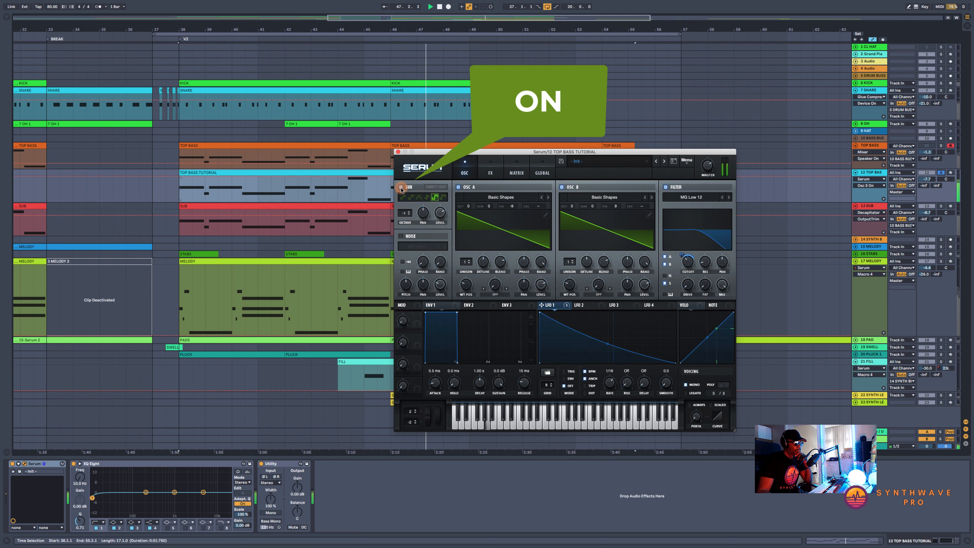
left_click(401, 188)
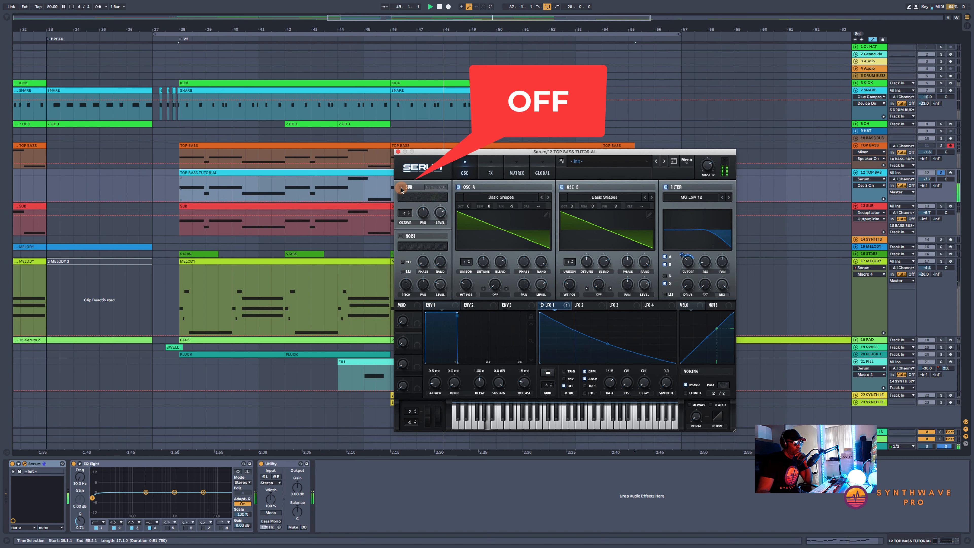
left_click(401, 188)
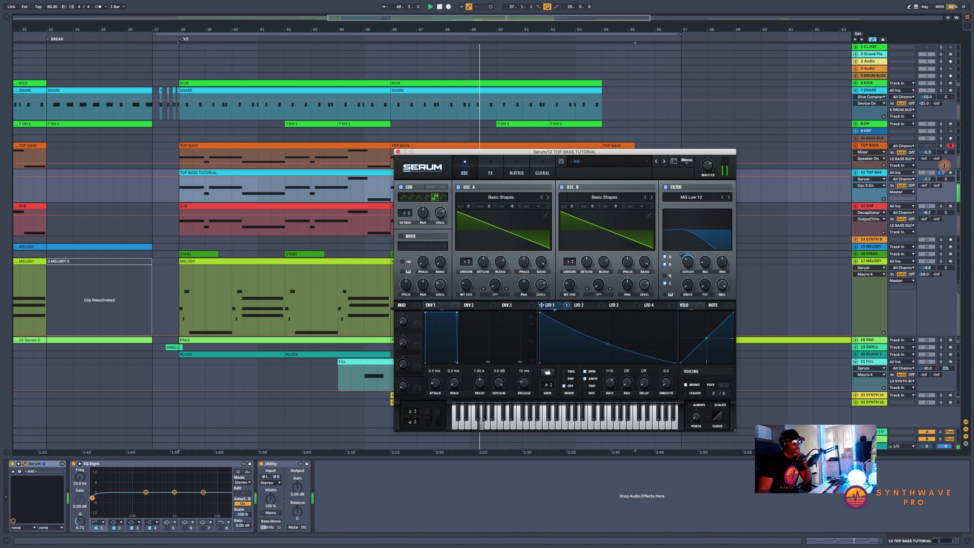
left_click(941, 172)
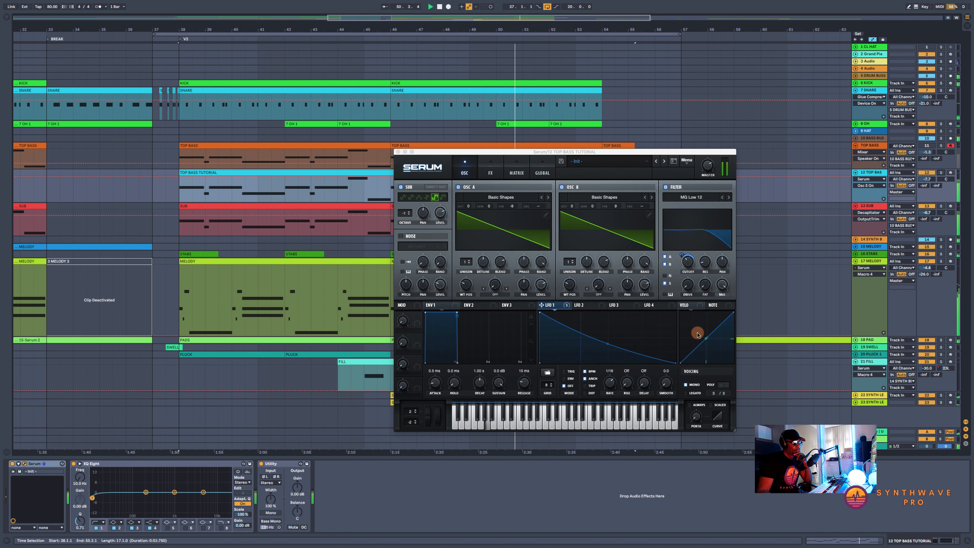
Bend LFO 1's decay curve slightly deeper at its midpoint while the full mix plays
left_click(608, 343)
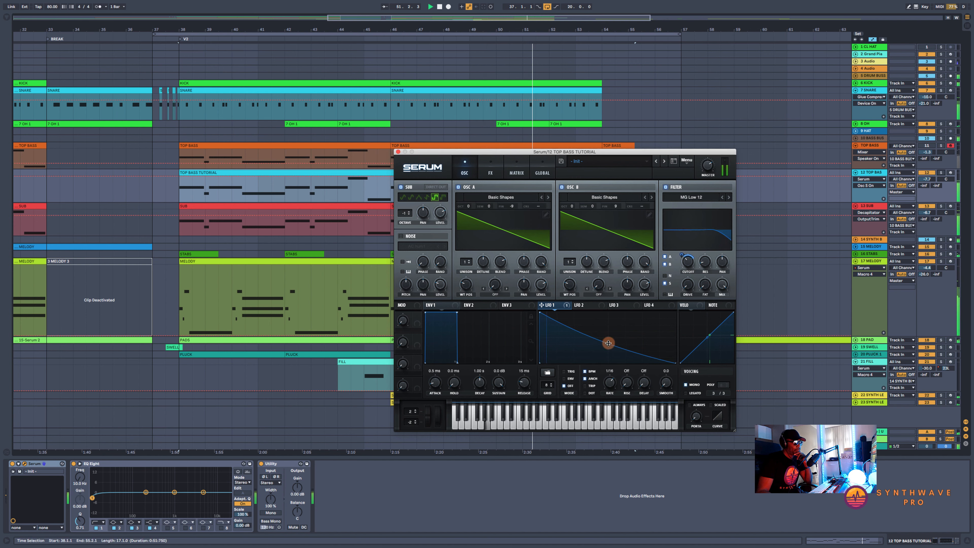
left_click_drag(608, 342, 608, 343)
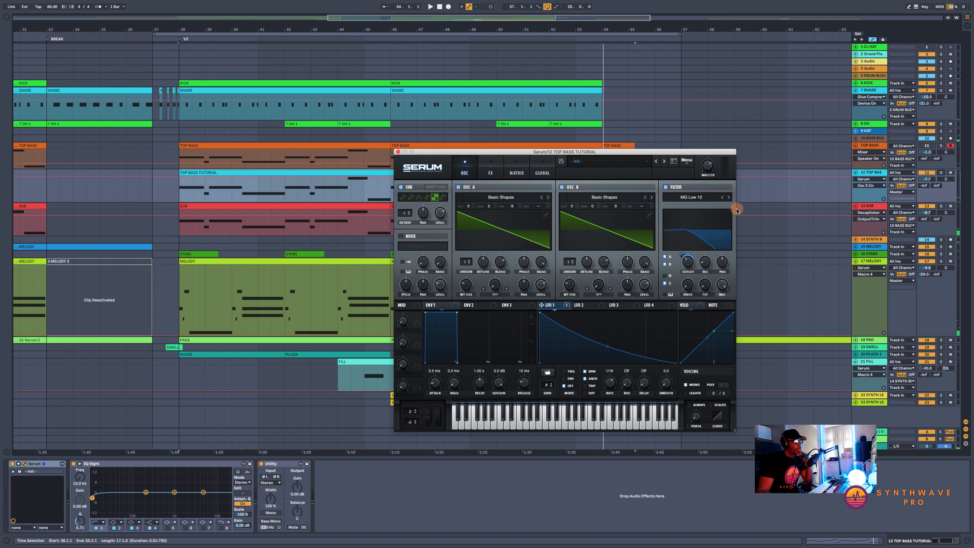
Review Serum's effects and oscillator settings and audition the soloed TOP BASS TUTORIAL track
left_click(491, 172)
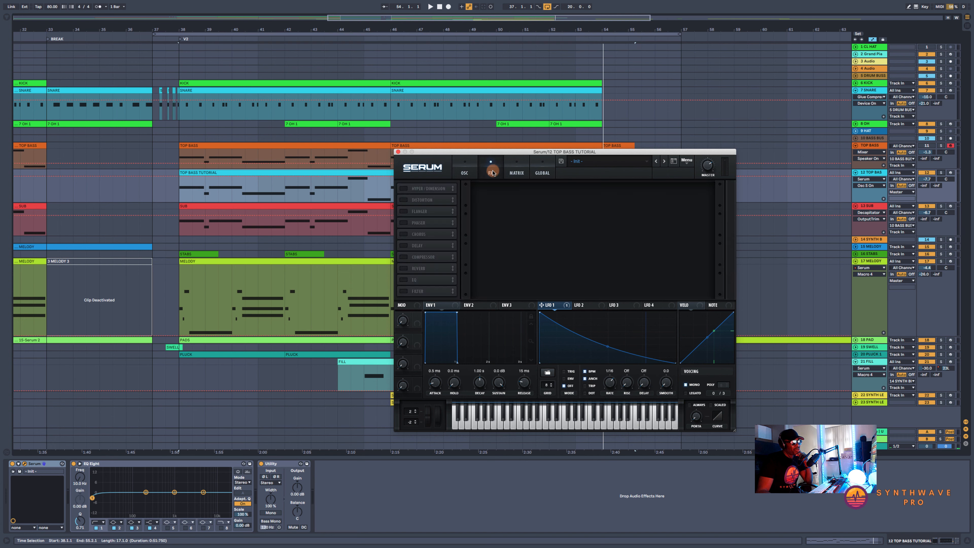
left_click(465, 173)
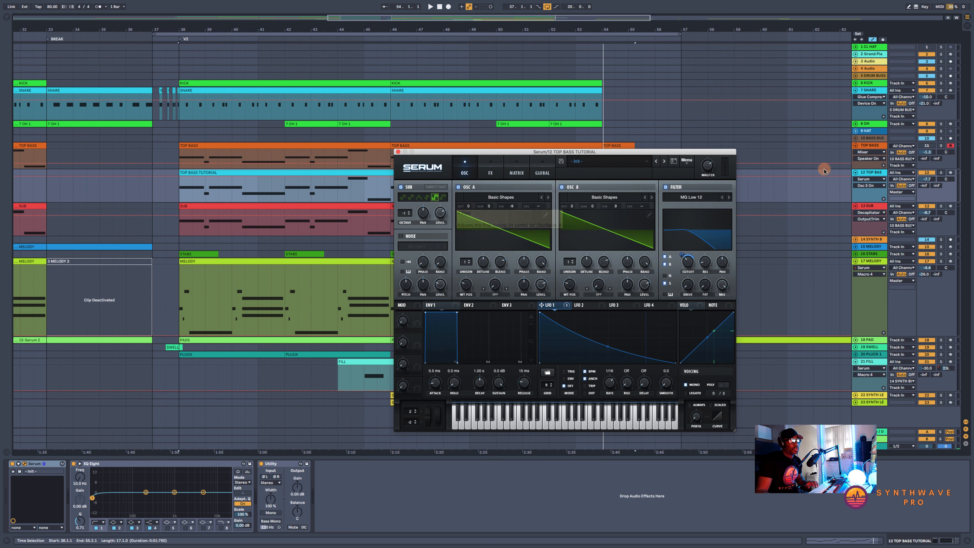
left_click(942, 173)
key("space")
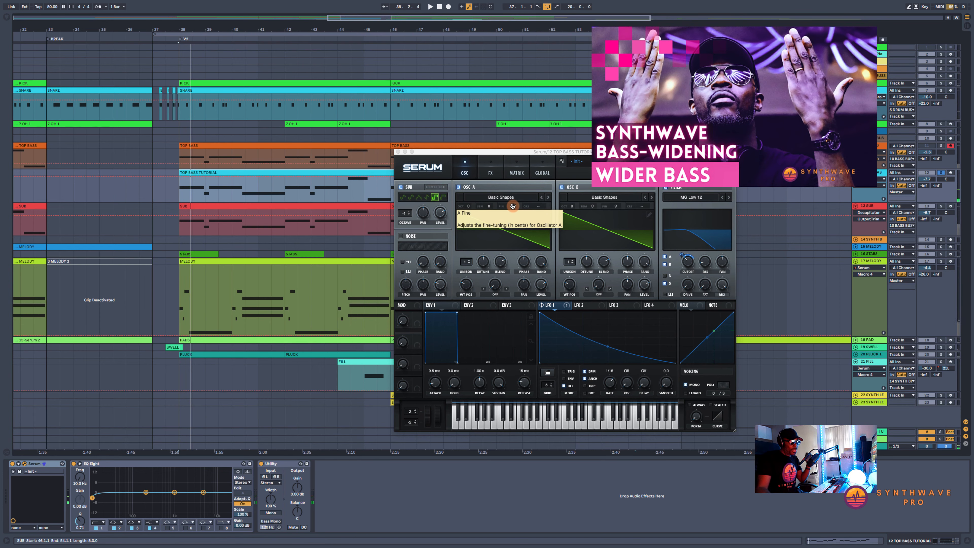
left_click(491, 173)
left_click(464, 174)
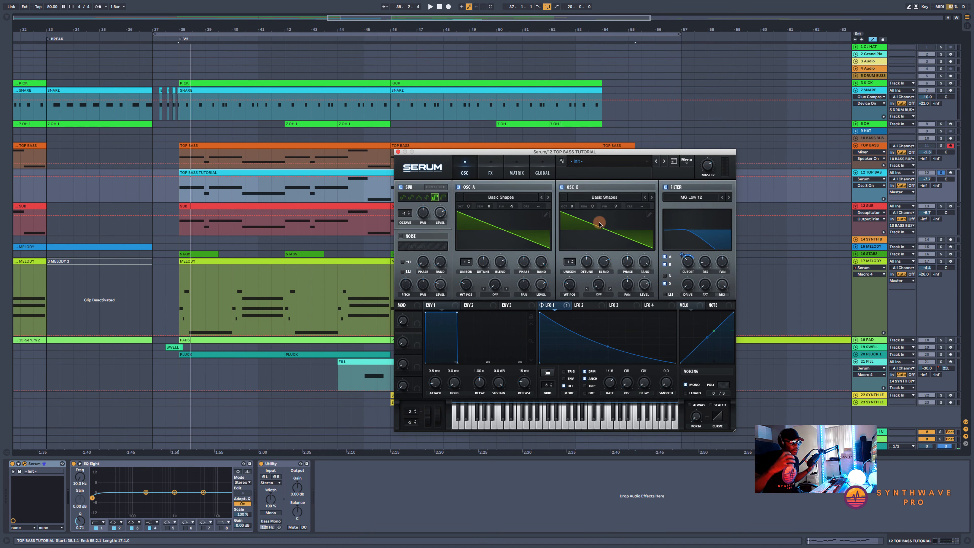
Move the Serum window up clear of the bass clips and play the soloed TOP BASS TUTORIAL track from bar 46
key("space")
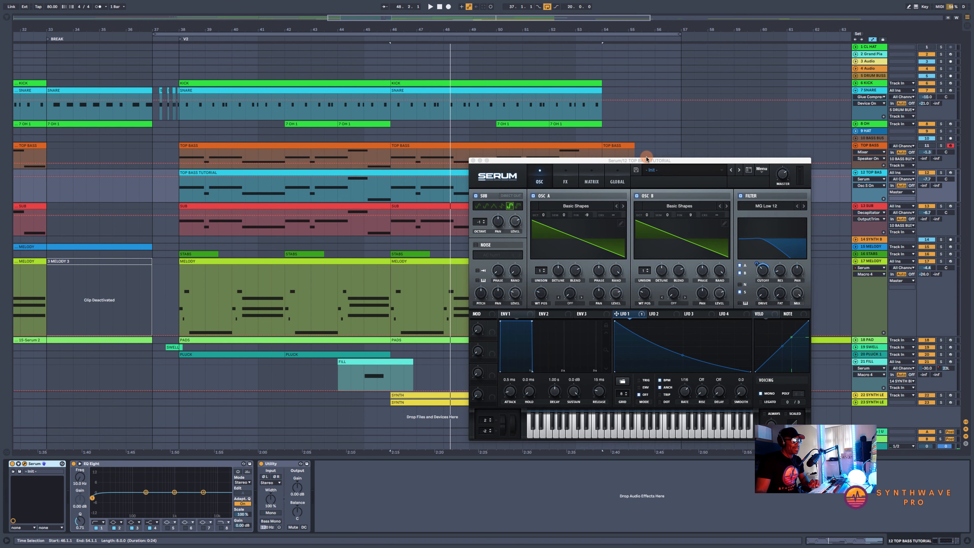
left_click_drag(646, 158, 662, 111)
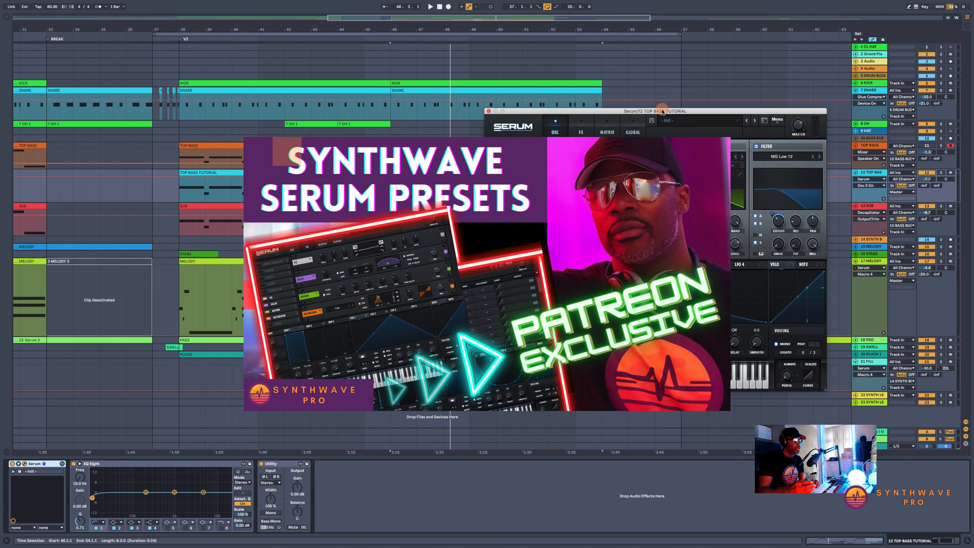
left_click(941, 173)
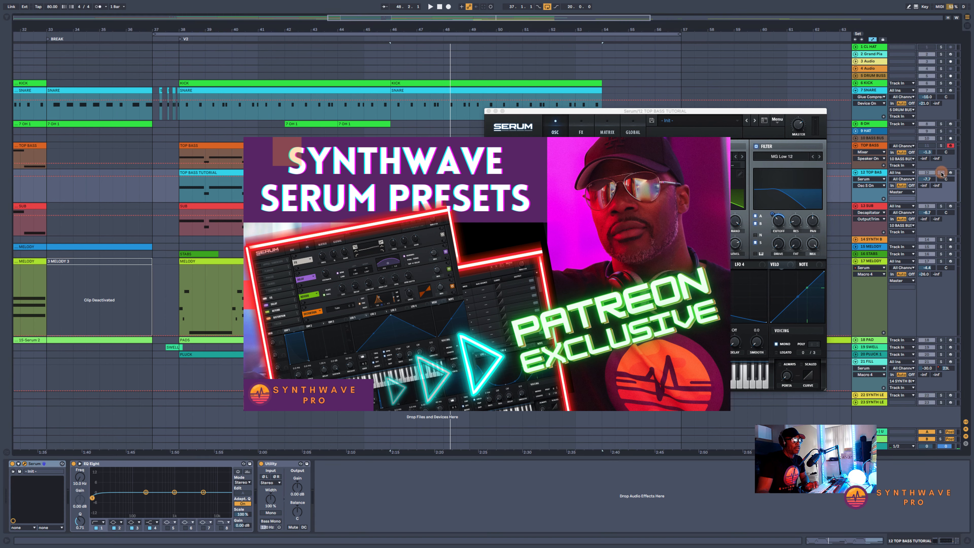
key("space")
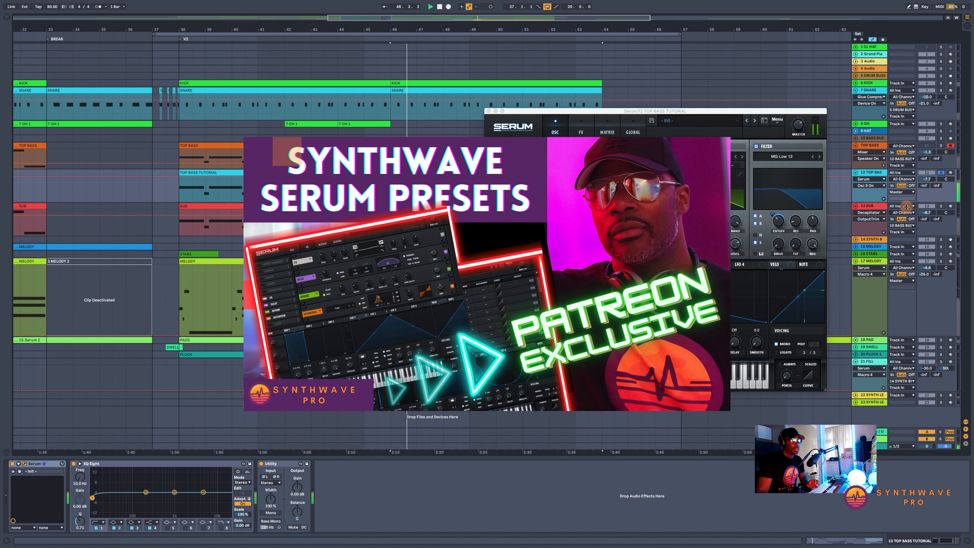
Solo the SUB track, open its Serum instance and play it from bar 46
left_click(941, 206)
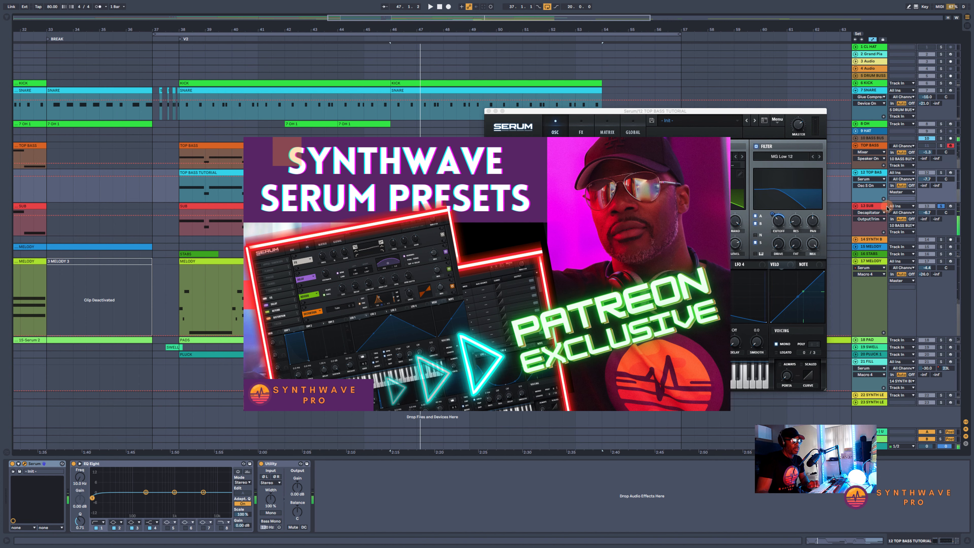
left_click(873, 207)
left_click(25, 463)
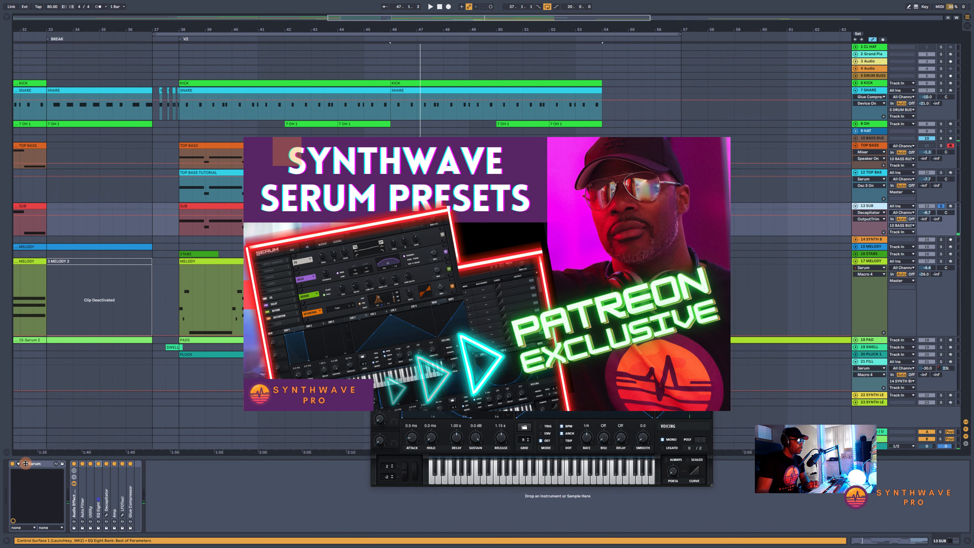
key("space")
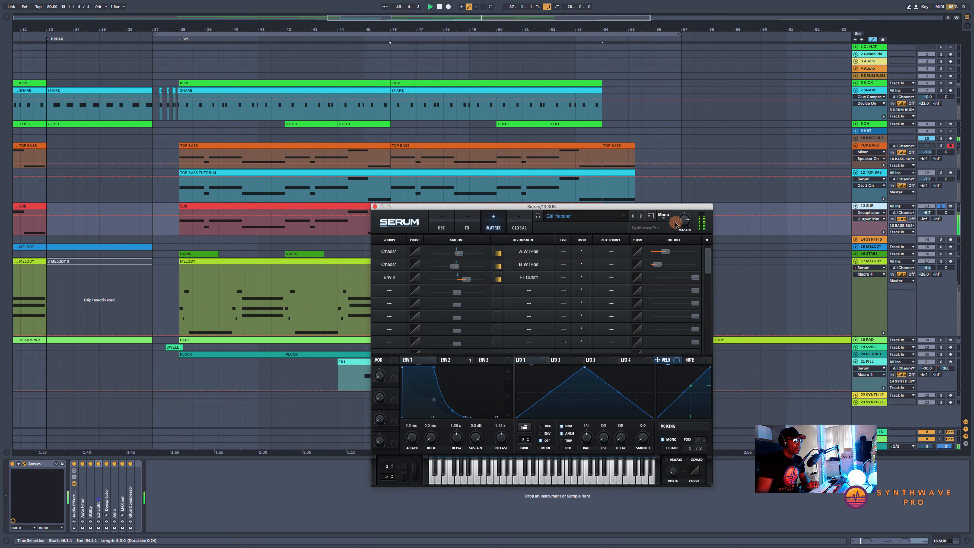
Solo the STABS track, play its first V2 clip and show the effects of its Serum patch
left_click(938, 254)
key("space")
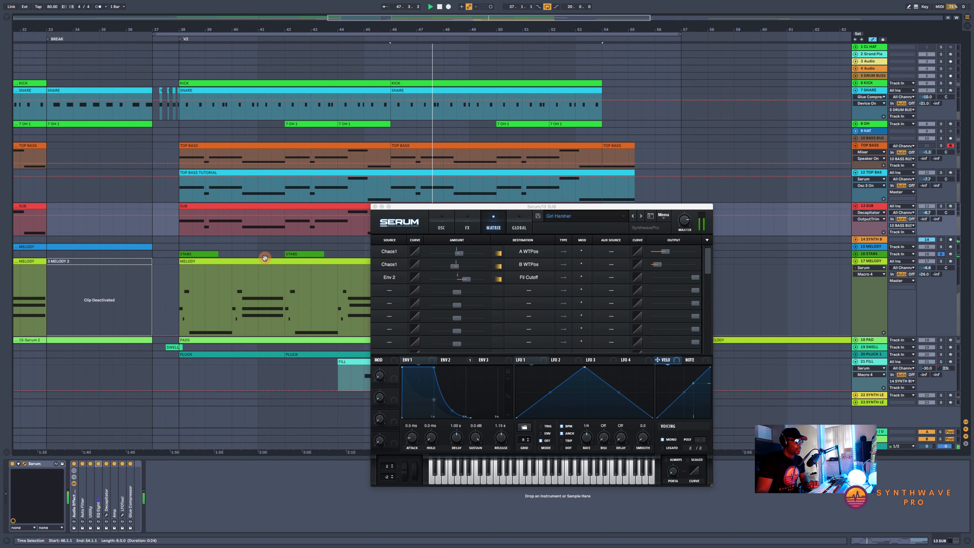
left_click(210, 254)
key("space")
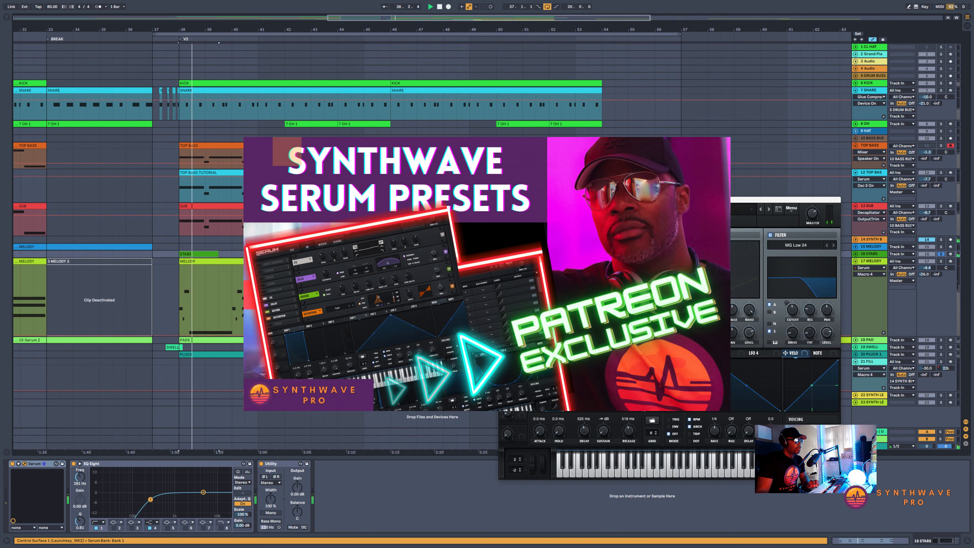
left_click(595, 221)
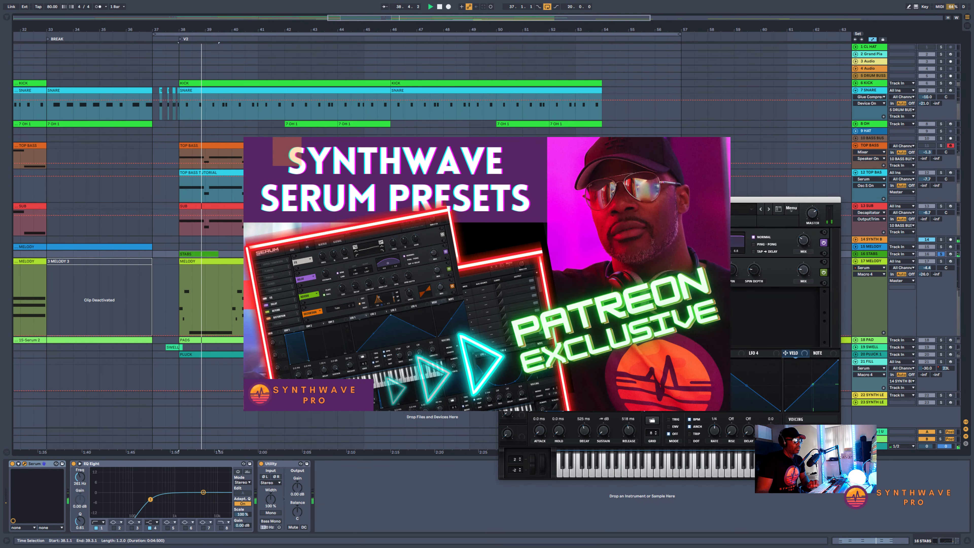
Unsolo the STABS track, solo the MELODY track and audition it from partway through its first V2 clip
left_click(941, 255)
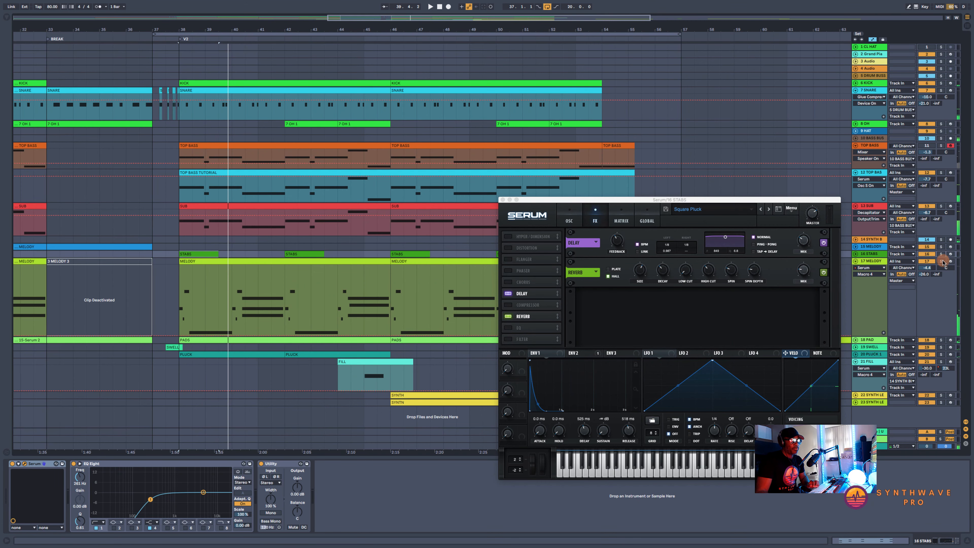
left_click(942, 261)
left_click(236, 303)
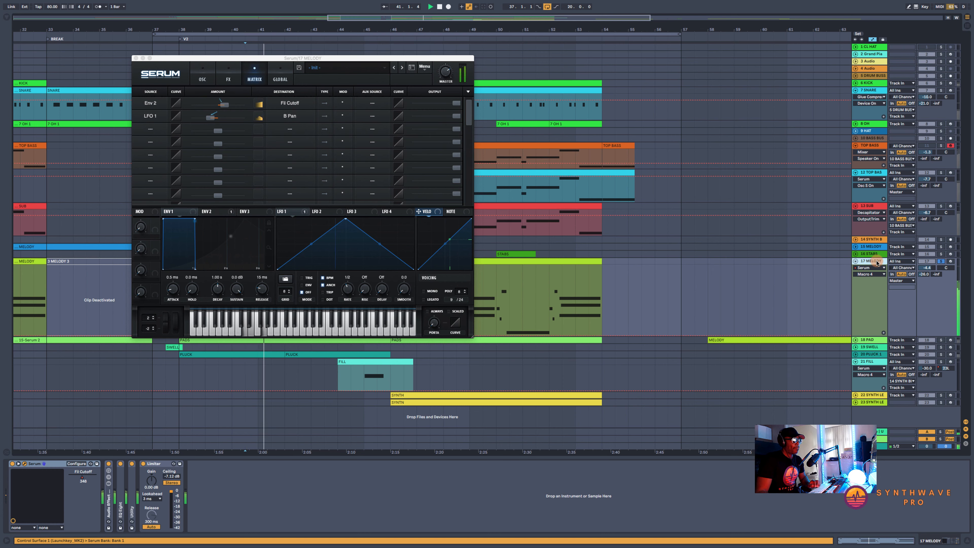
Solo the PAD track, open its Serum instance and move that window up clear of the PAD clips
left_click(940, 340)
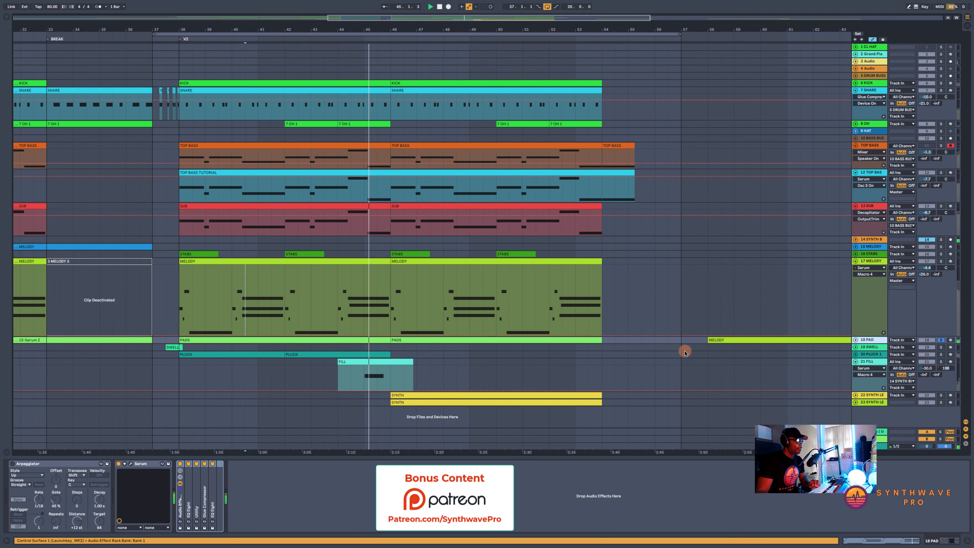
left_click(131, 464)
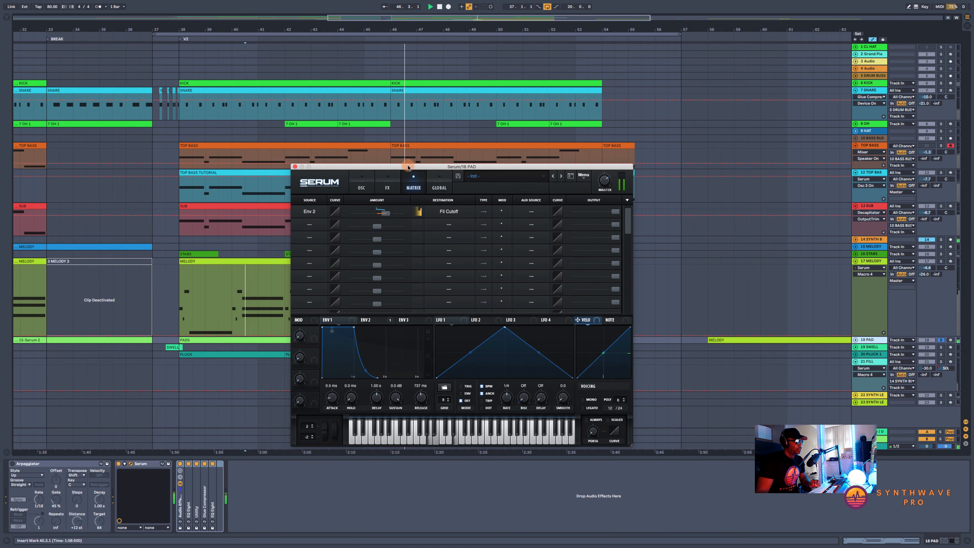
left_click_drag(410, 164, 332, 180)
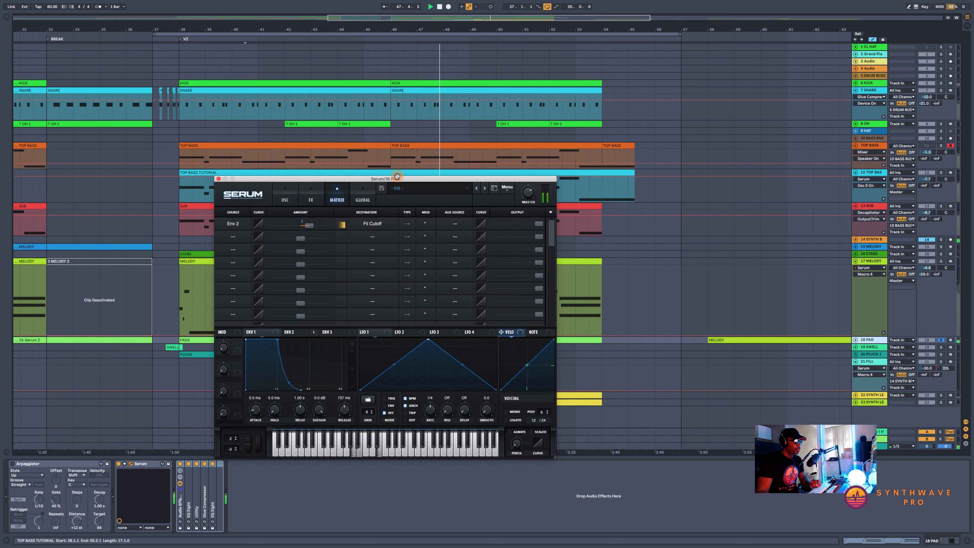
left_click_drag(405, 181, 644, 46)
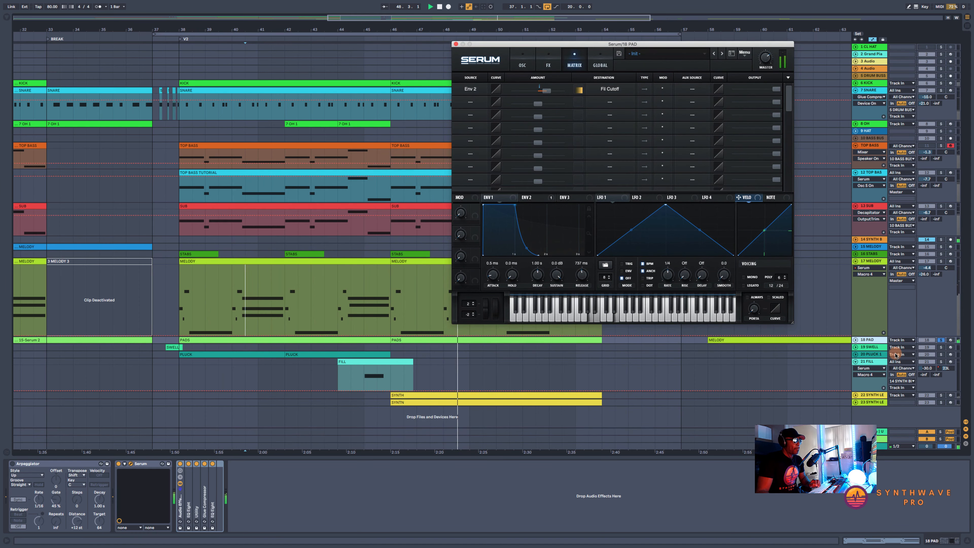
Solo the PLUCK 1 track, play its first V2 clip and move its Serum window down clear of the upper tracks
left_click(940, 355)
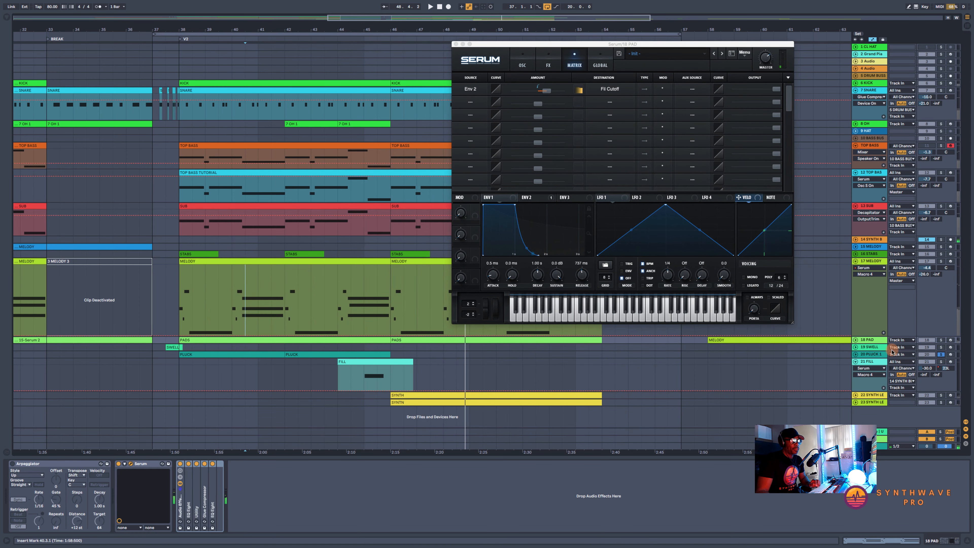
left_click(240, 353)
key("space")
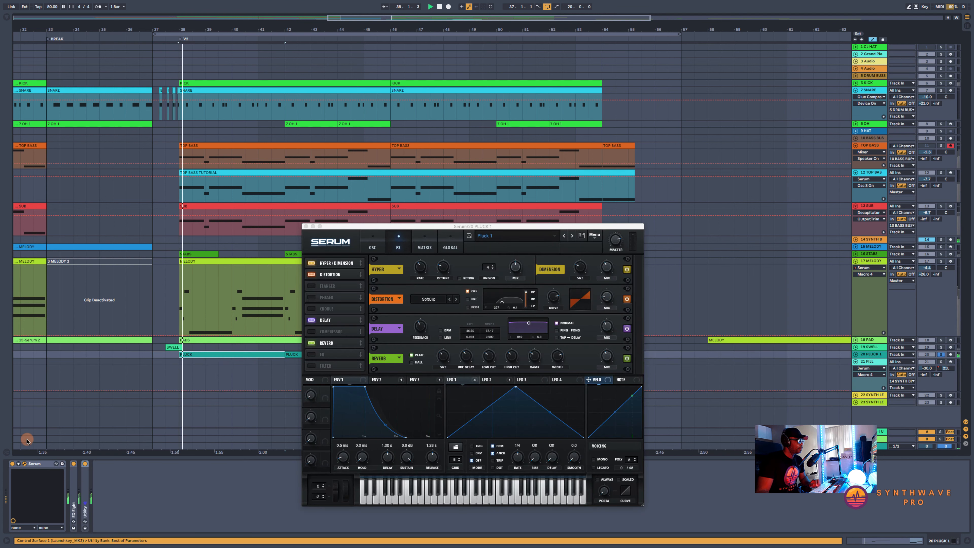
left_click_drag(580, 227, 293, 299)
key("space")
Solo track 22 SYNTH LEAD, play from bar 49 and show the modulation matrix of track 23's Serum patch, moving its window aside
left_click(940, 394)
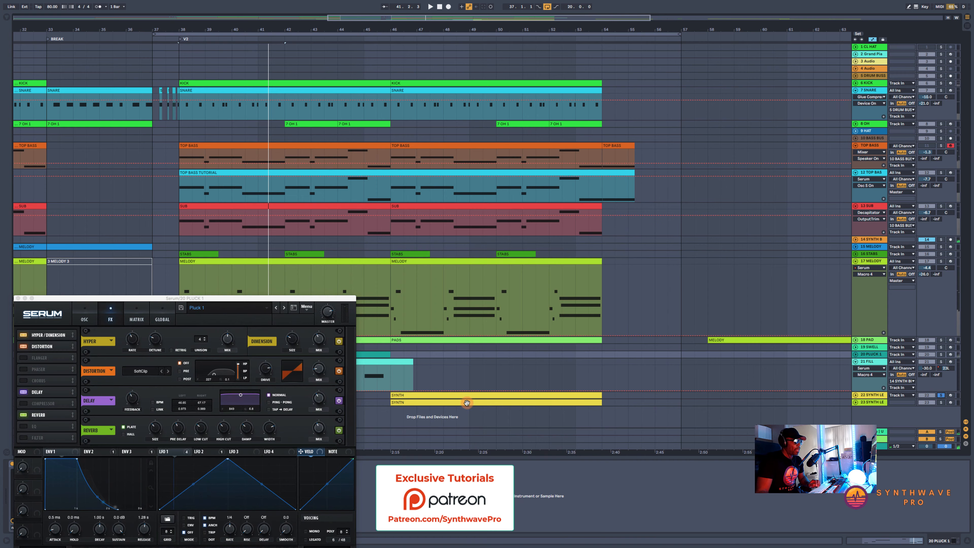
left_click(467, 402)
key("space")
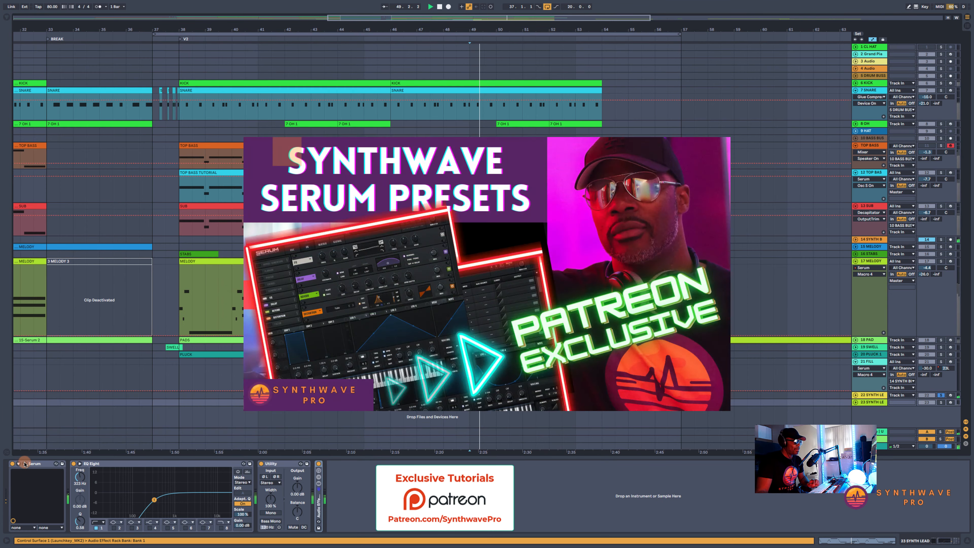
left_click(24, 464)
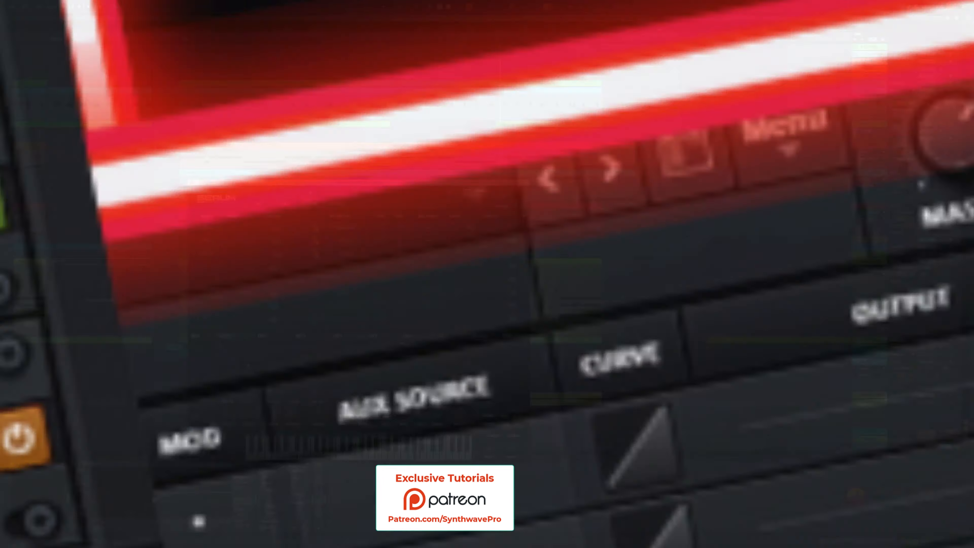
left_click(310, 204)
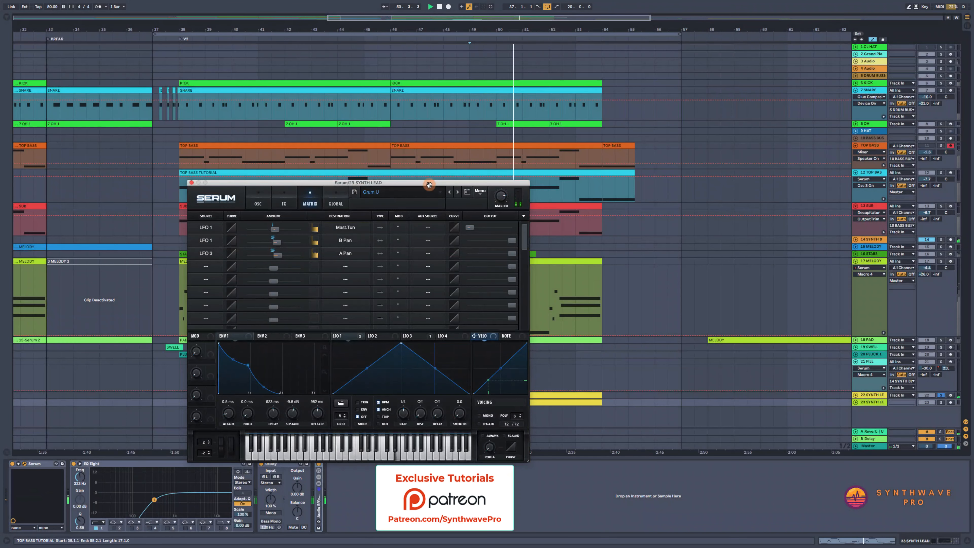
left_click_drag(444, 183, 331, 108)
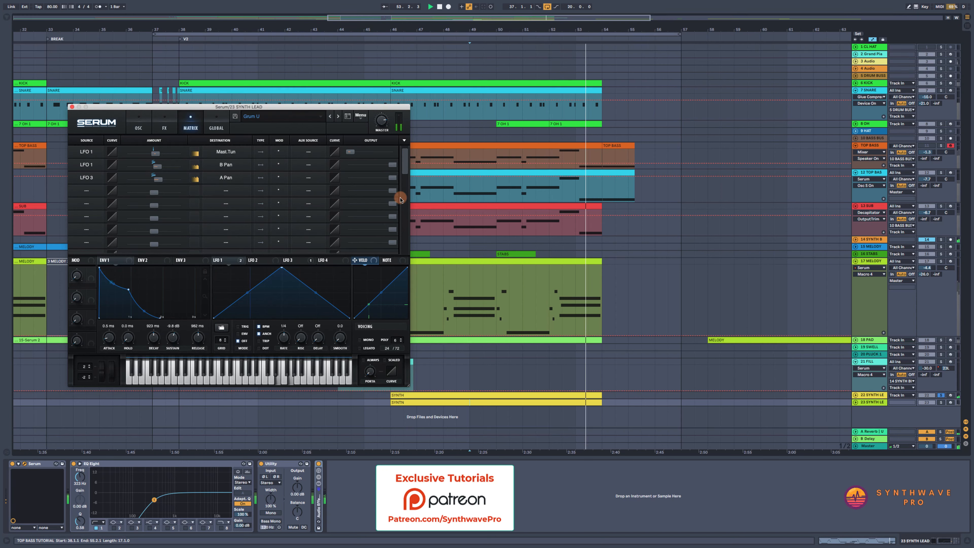
Solo track 23 SYNTH LEAD, play its clip from bar 46 and inspect the oscillators and modulation matrix of its Serum patch
left_click(941, 402)
key("space")
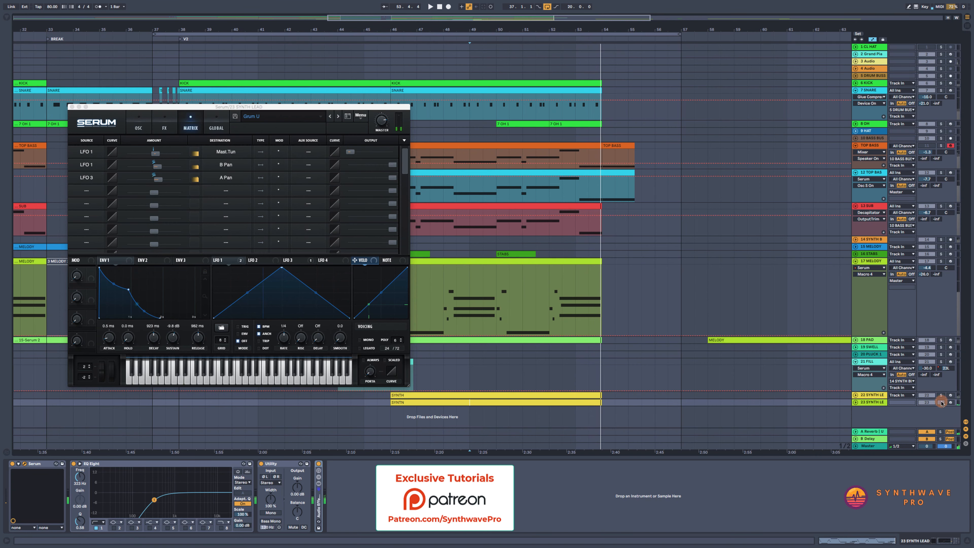
left_click(481, 404)
key("space")
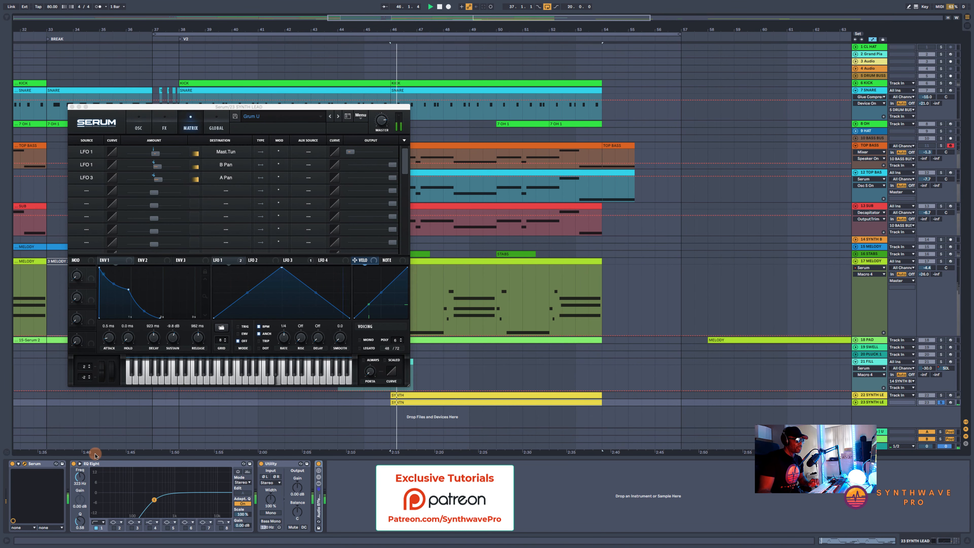
left_click(25, 464)
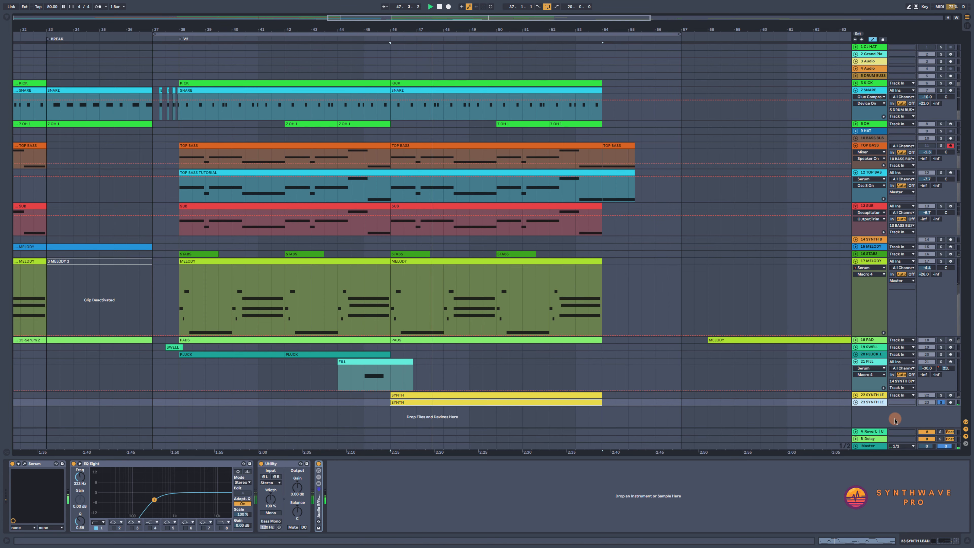
left_click(25, 464)
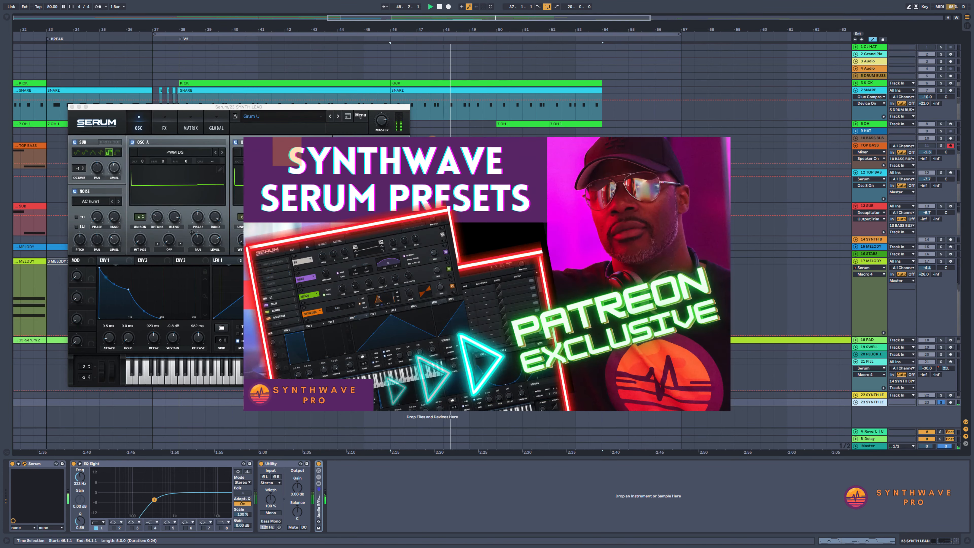
left_click(182, 118)
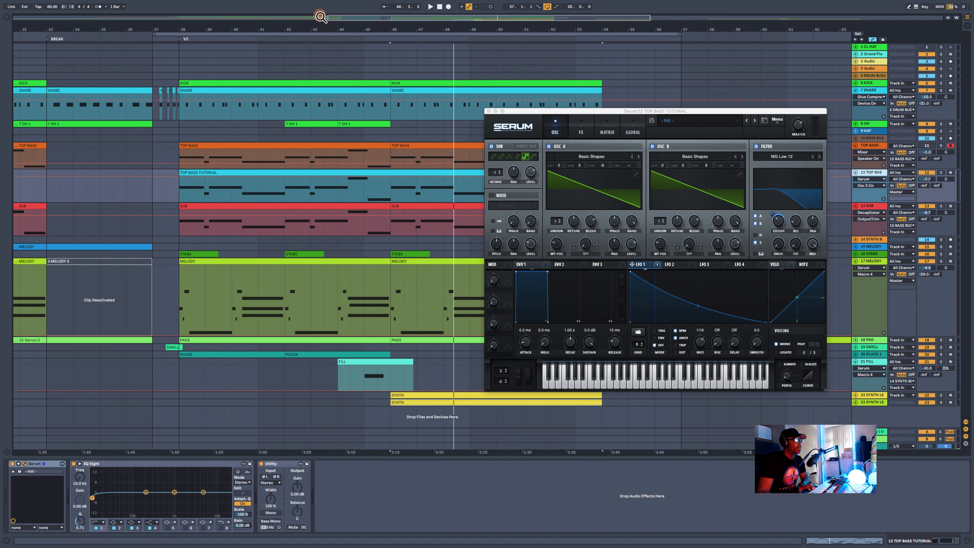
Play the arrangement from the V2 locator at bar 38 with the TOP BASS TUTORIAL Serum patch open
left_click(181, 39)
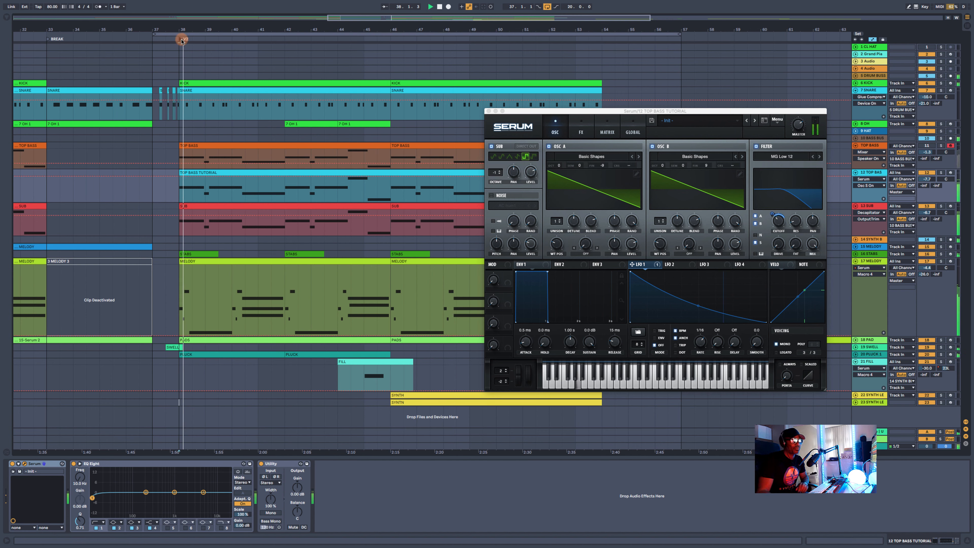